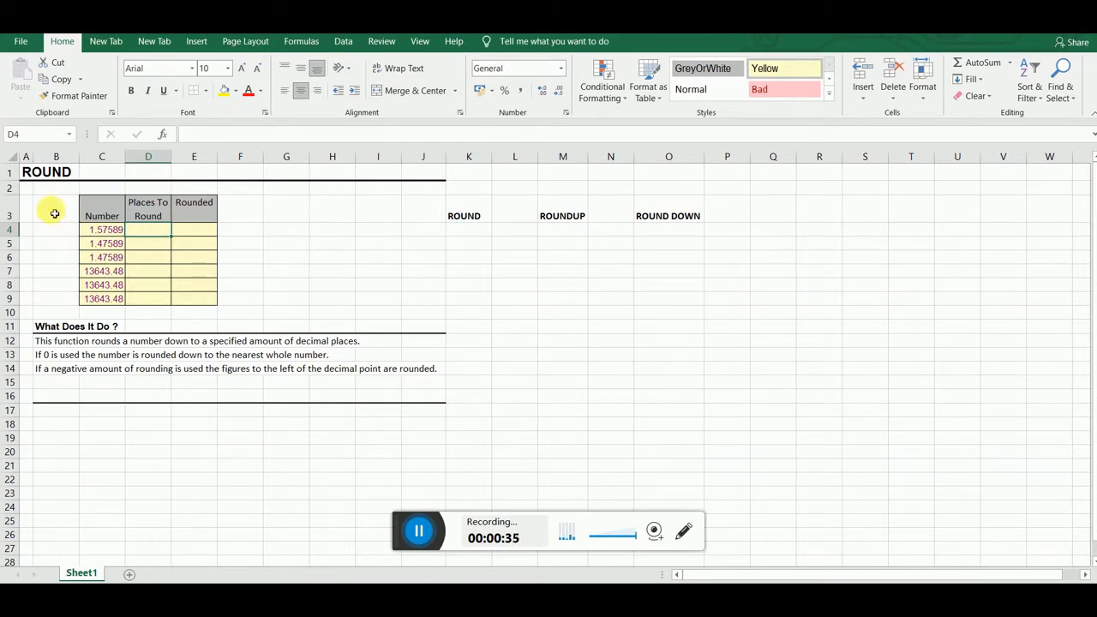
Enter 0 as the places to round for the first number, in cell D4.
click(116, 234)
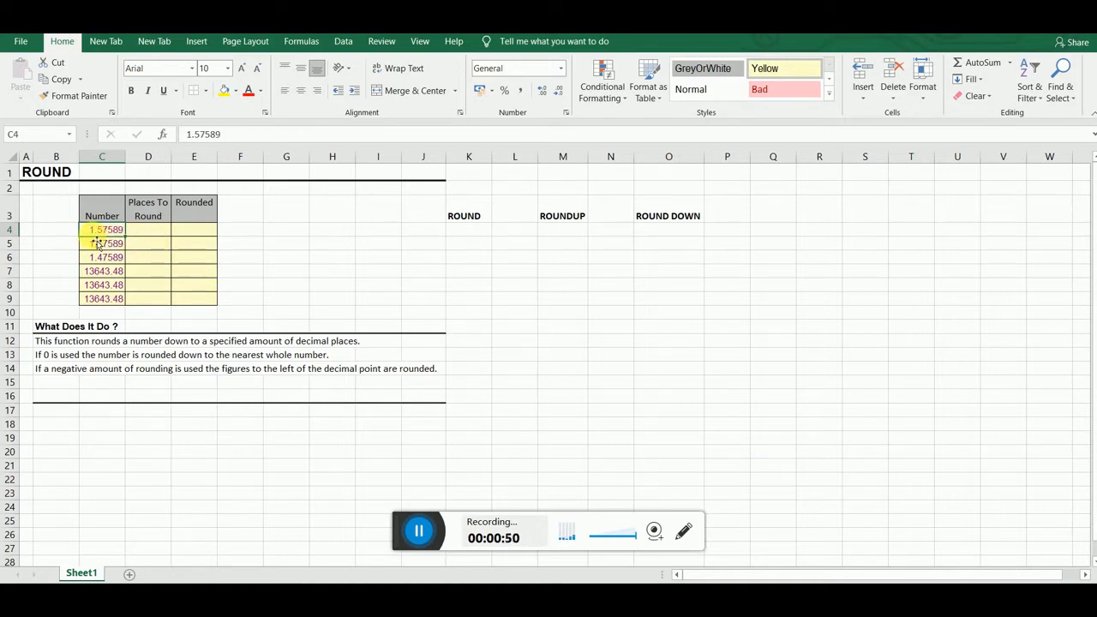
click(158, 235)
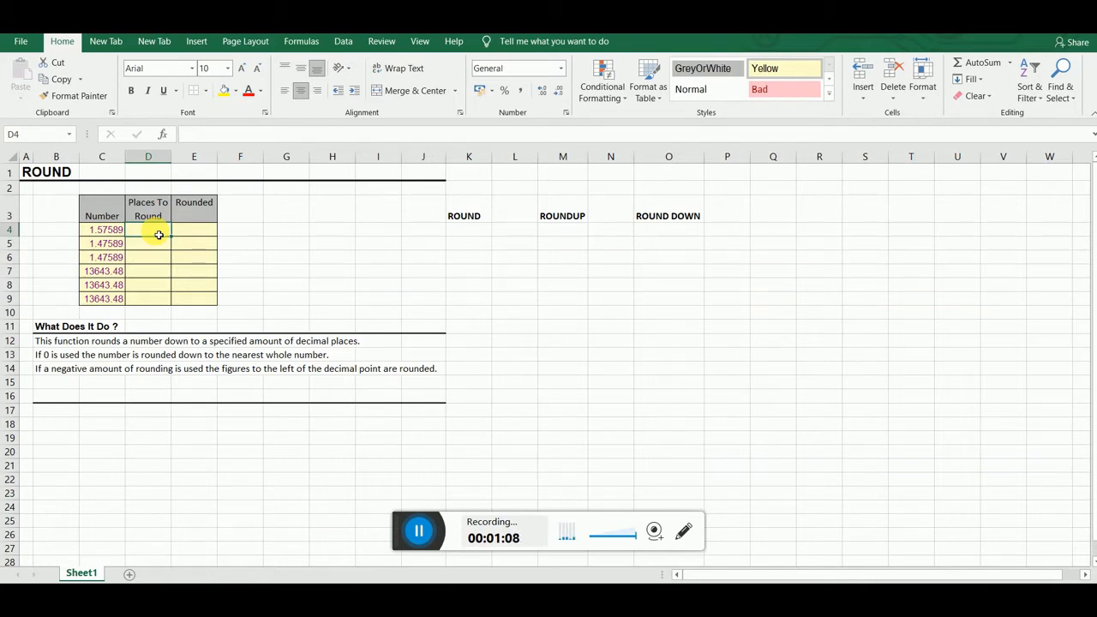
text(0)
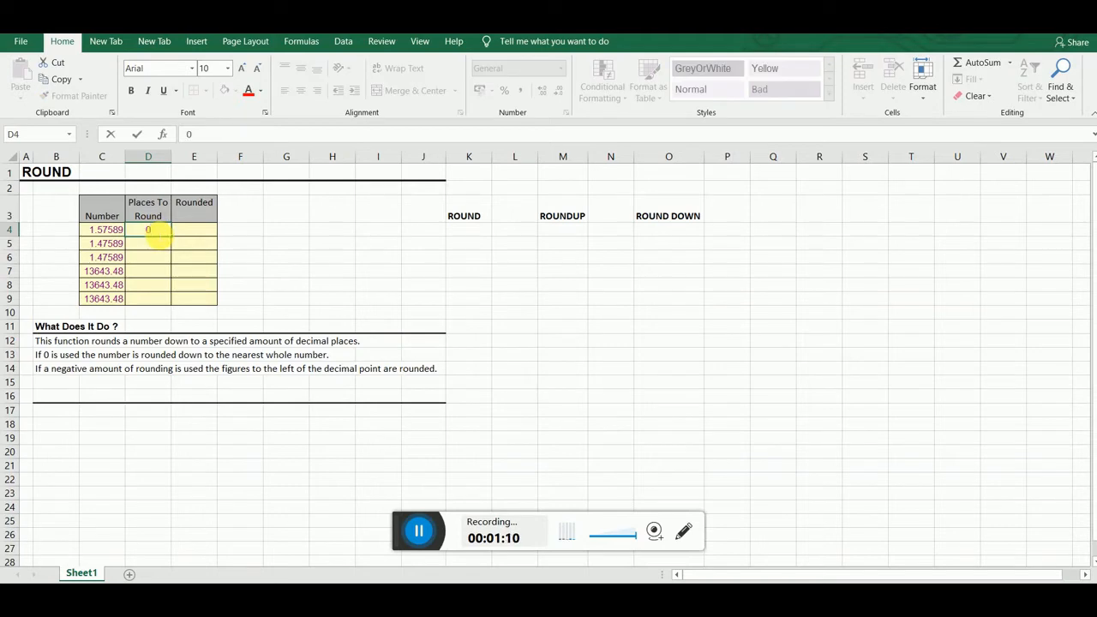
key(Tab)
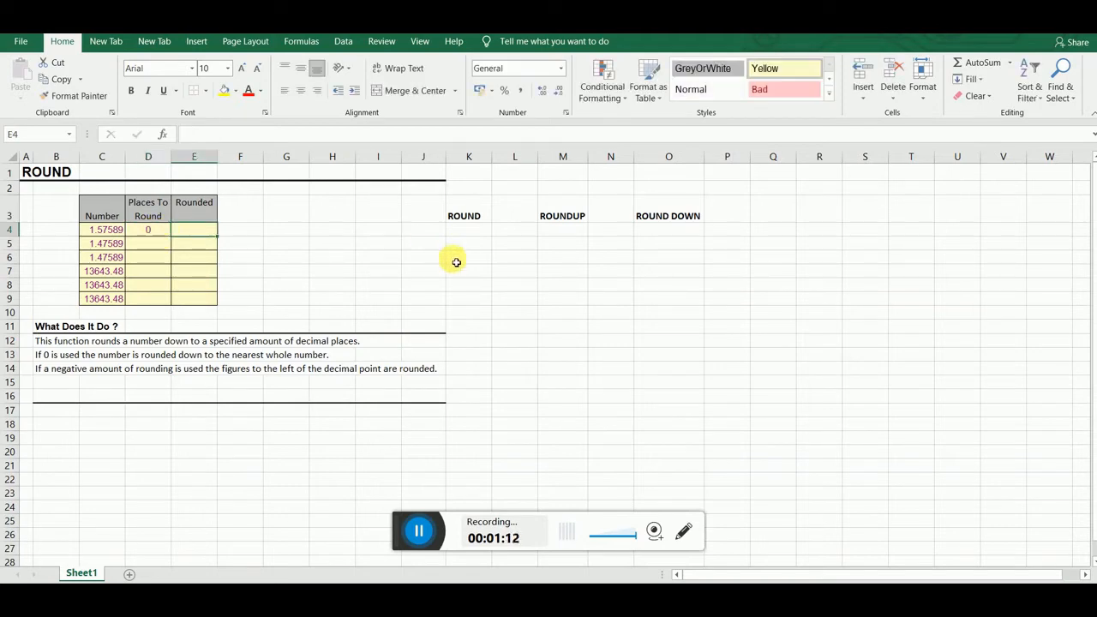
Enter the formula =ROUND(C4,D4) in cell E4 to round the first number to its specified places.
text(=)
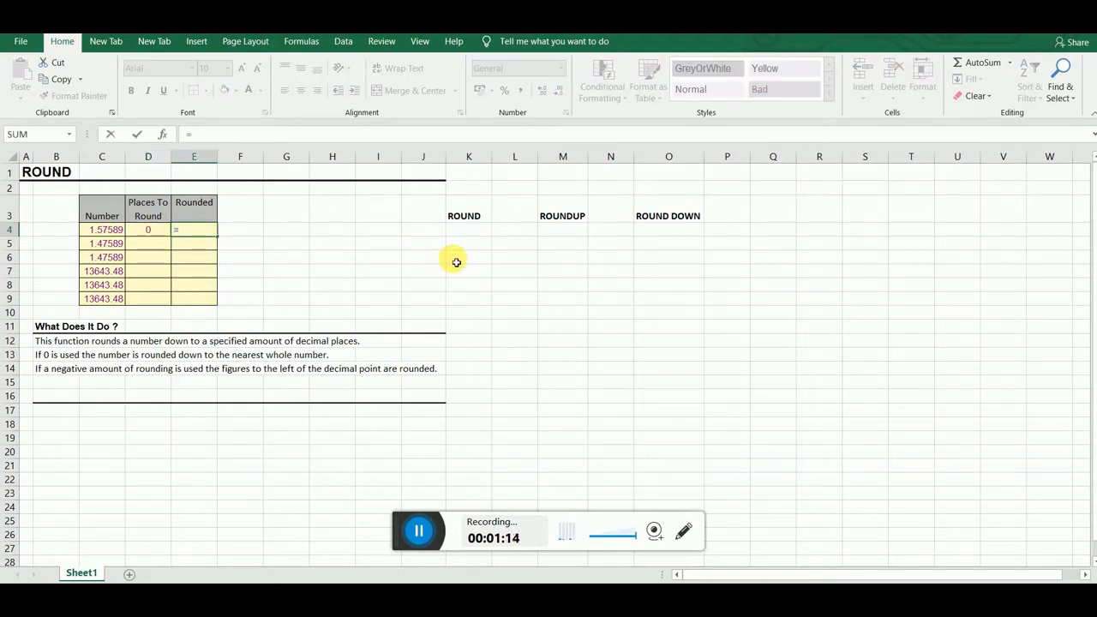
text(ROUND)
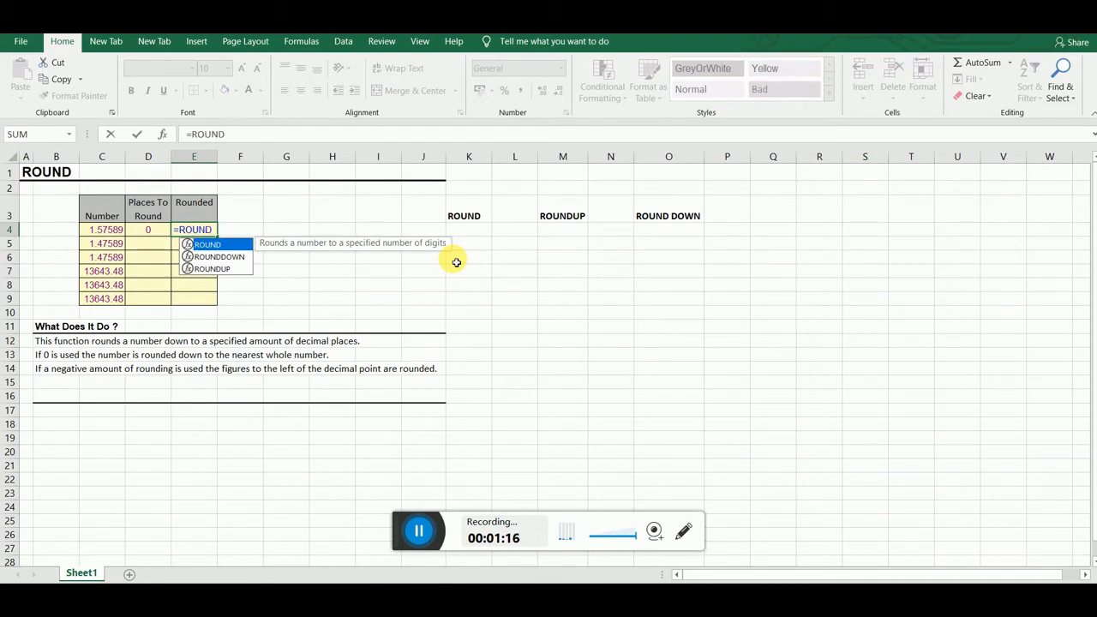
text(()
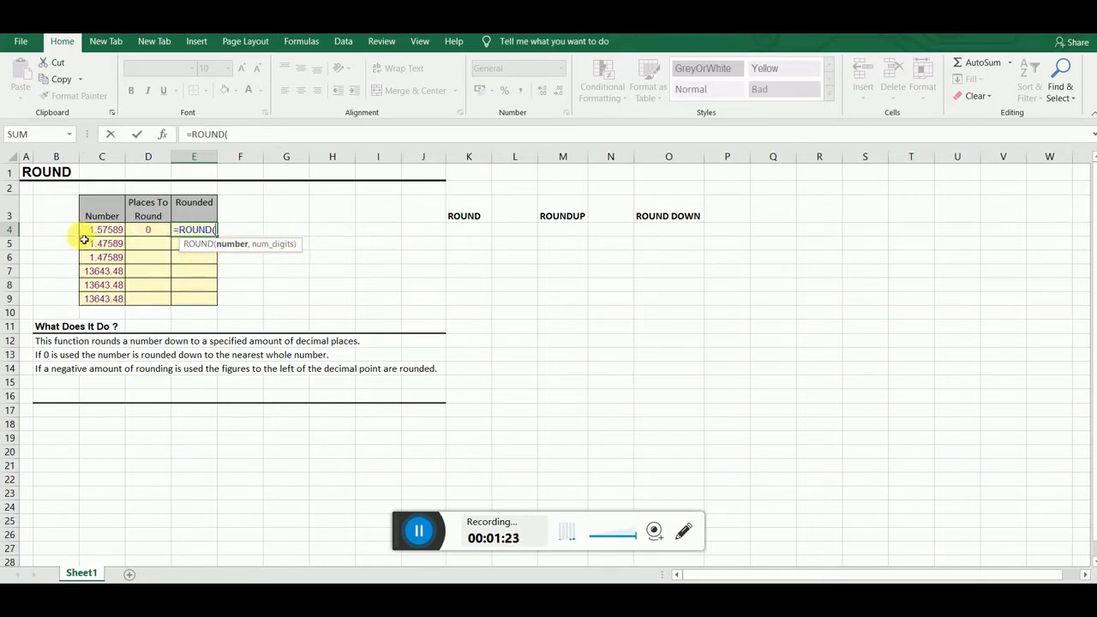
click(99, 235)
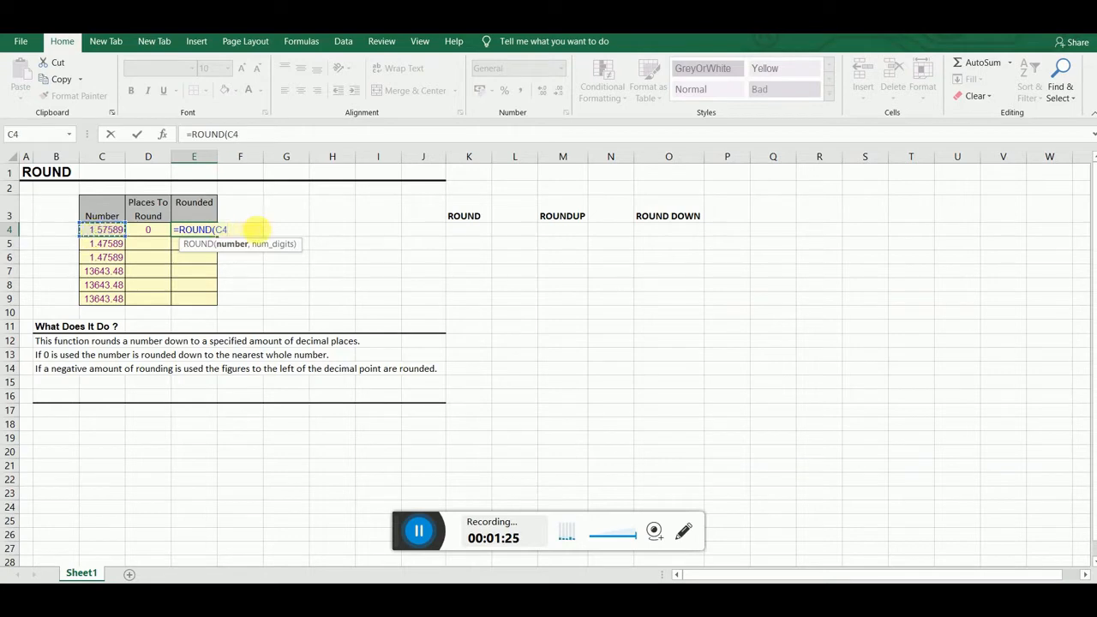
text(,)
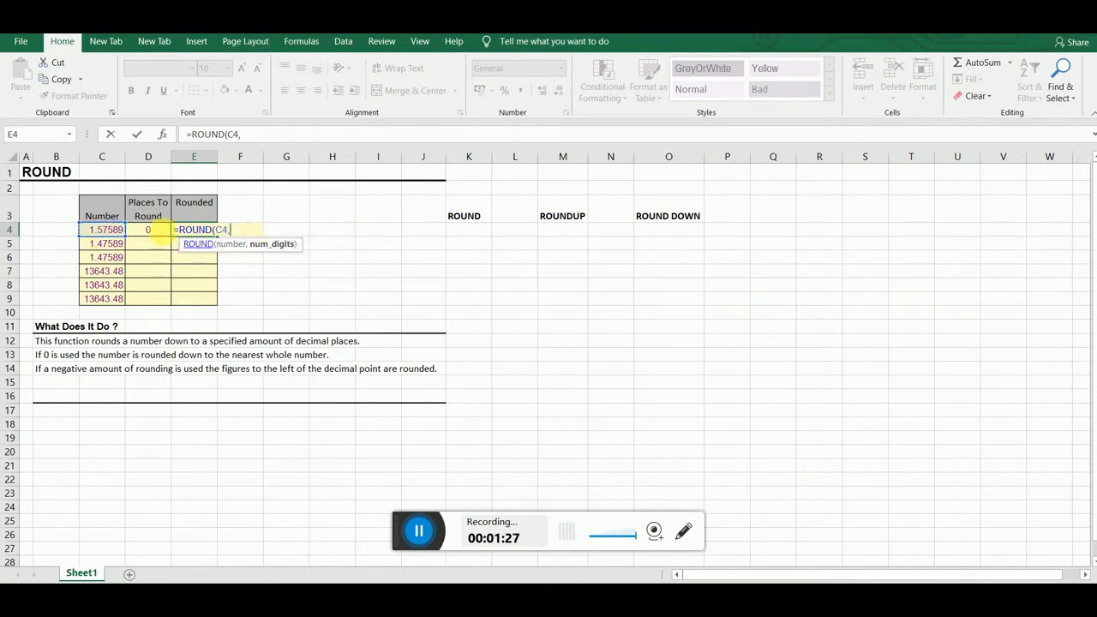
click(149, 234)
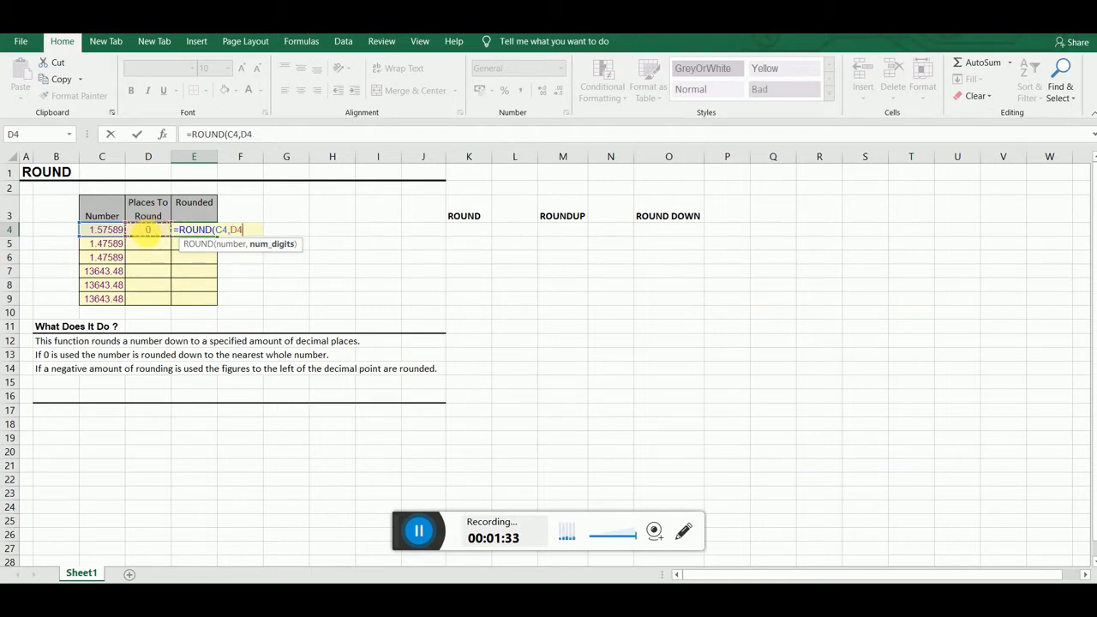
text())
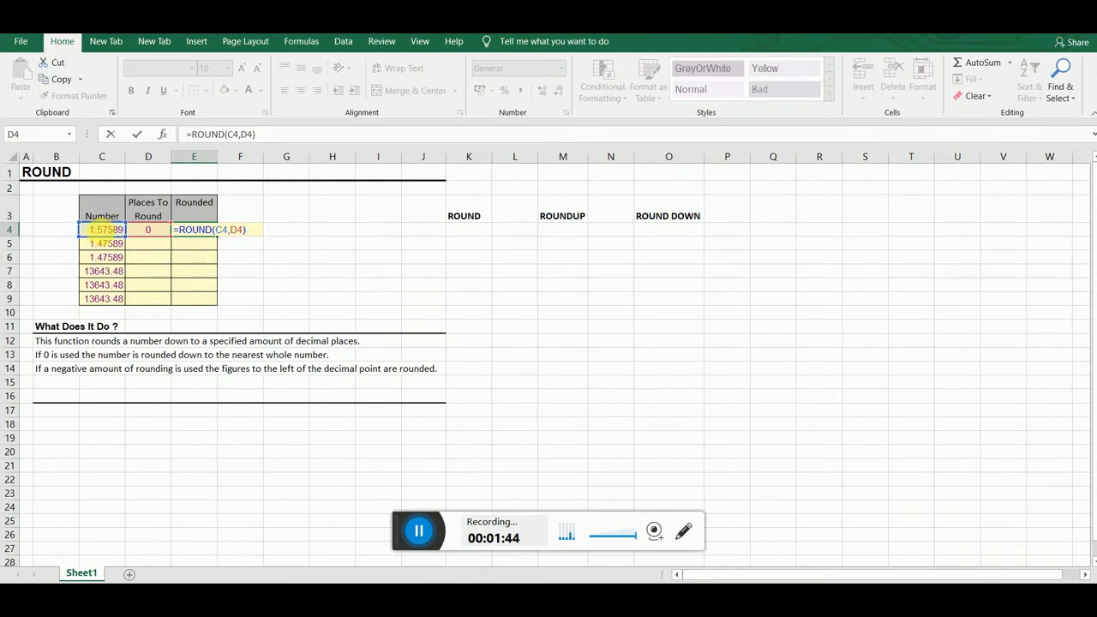
key(Return)
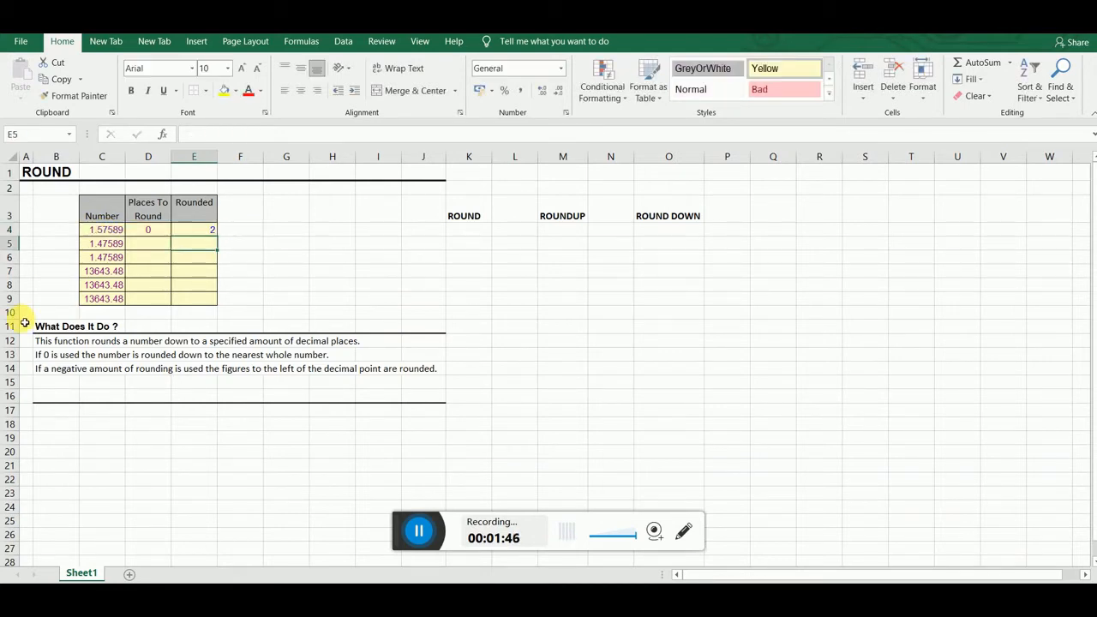
Change the function in cell E4 to ROUNDDOWN, keeping C4 and D4 as its arguments.
click(210, 230)
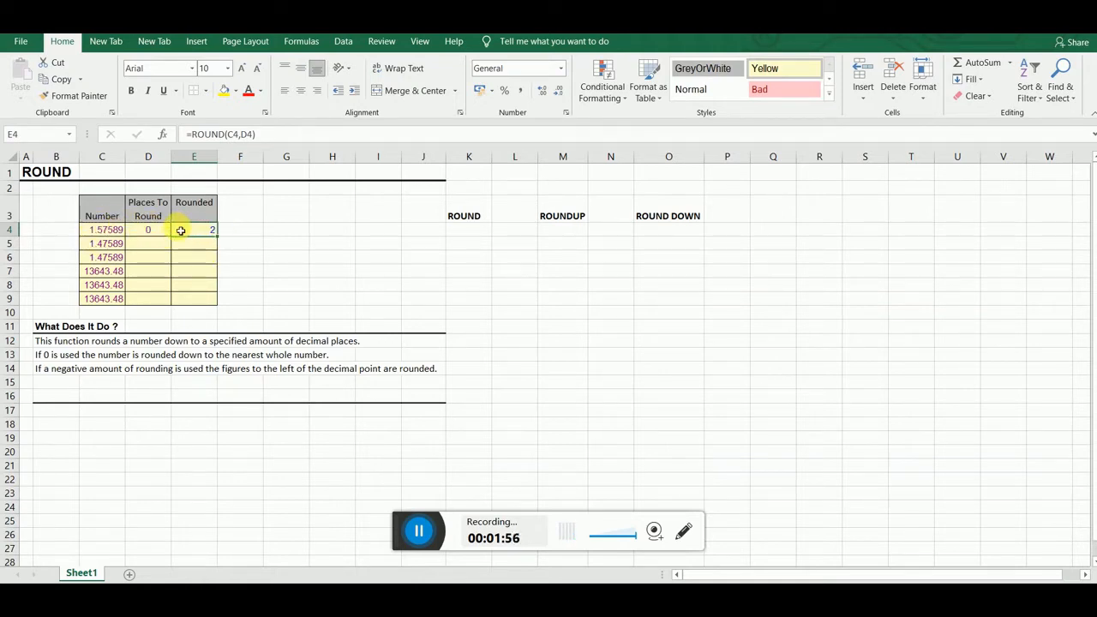
click(462, 215)
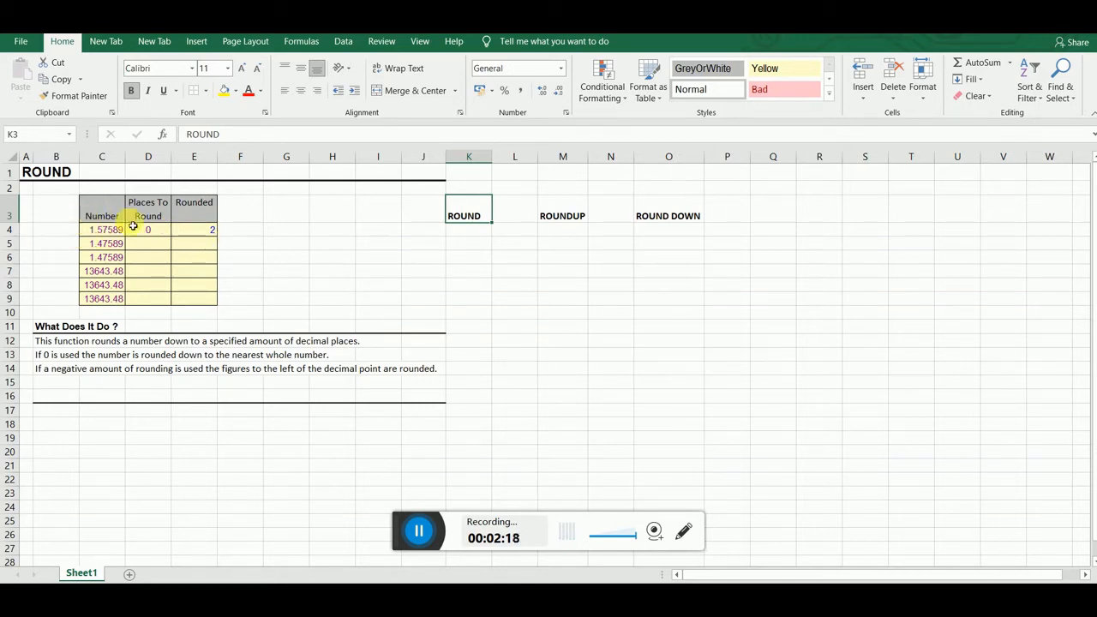
click(210, 231)
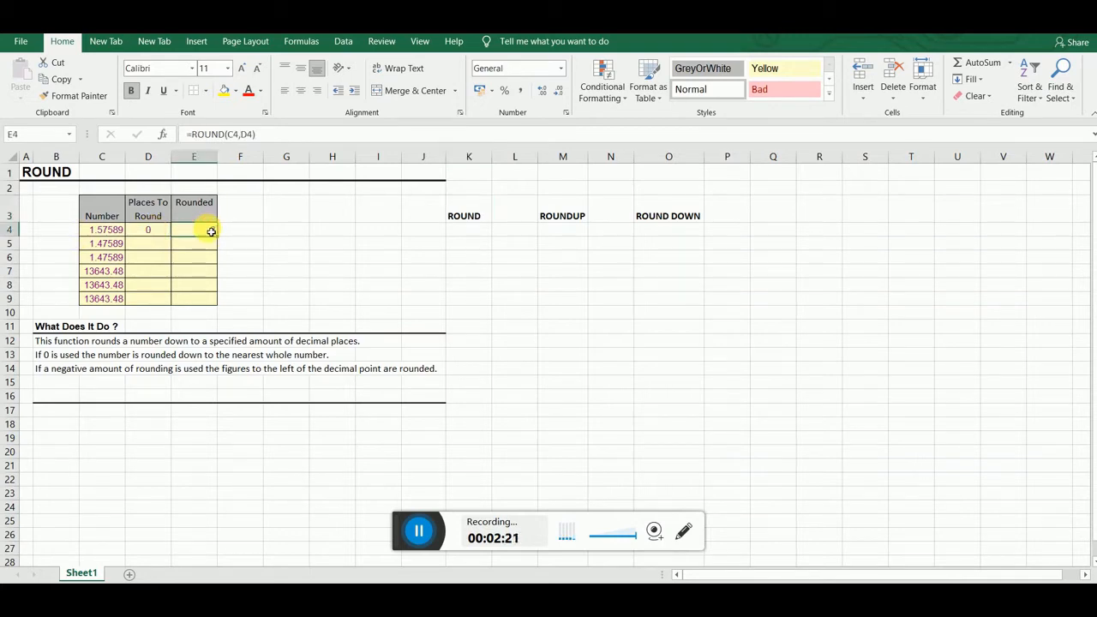
click(224, 135)
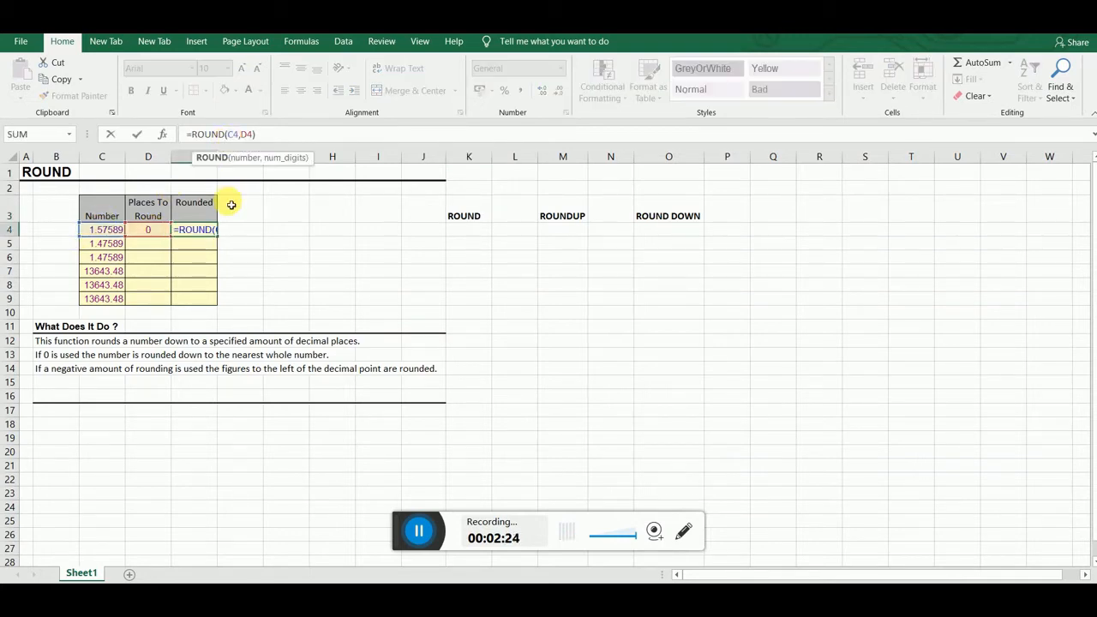
text(DOWN)
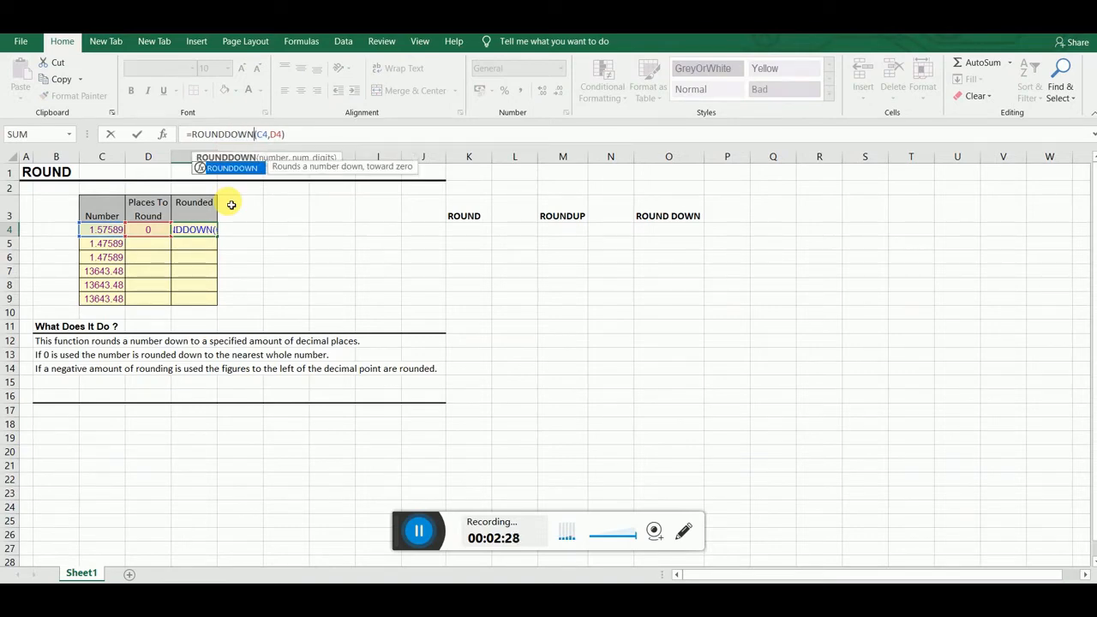
key(Return)
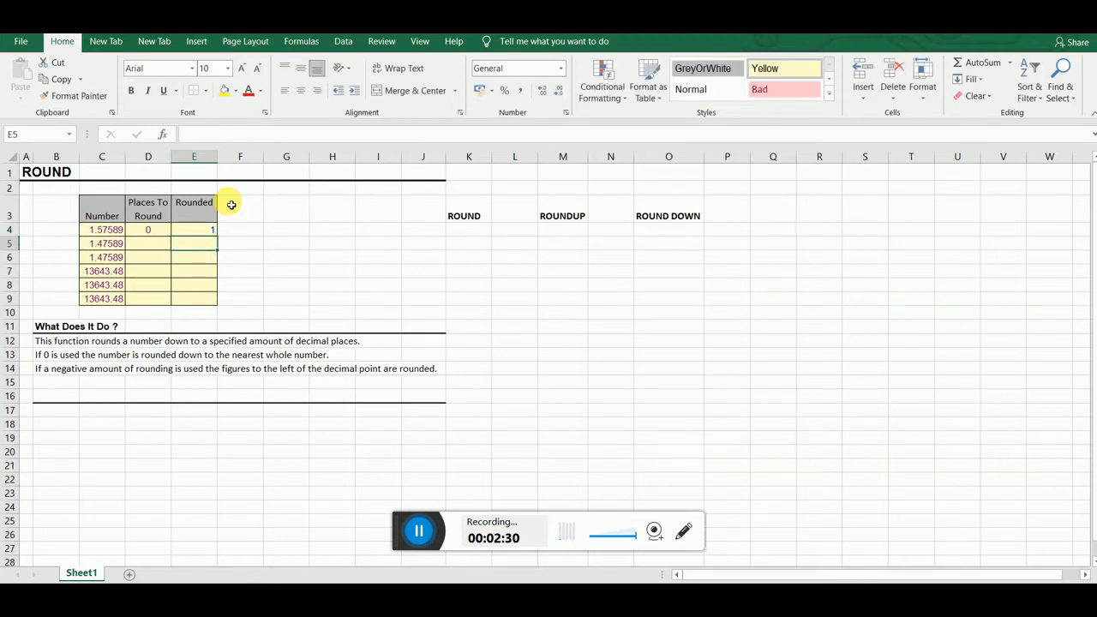
Enter 1 as the places to round for the second number, in cell D5.
click(207, 228)
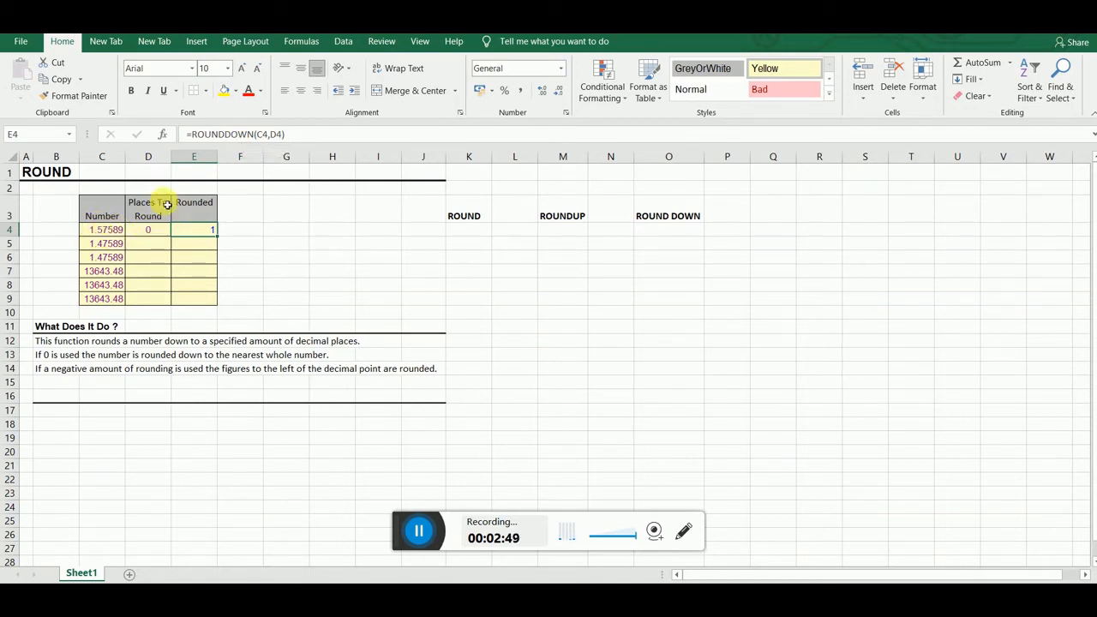
click(152, 249)
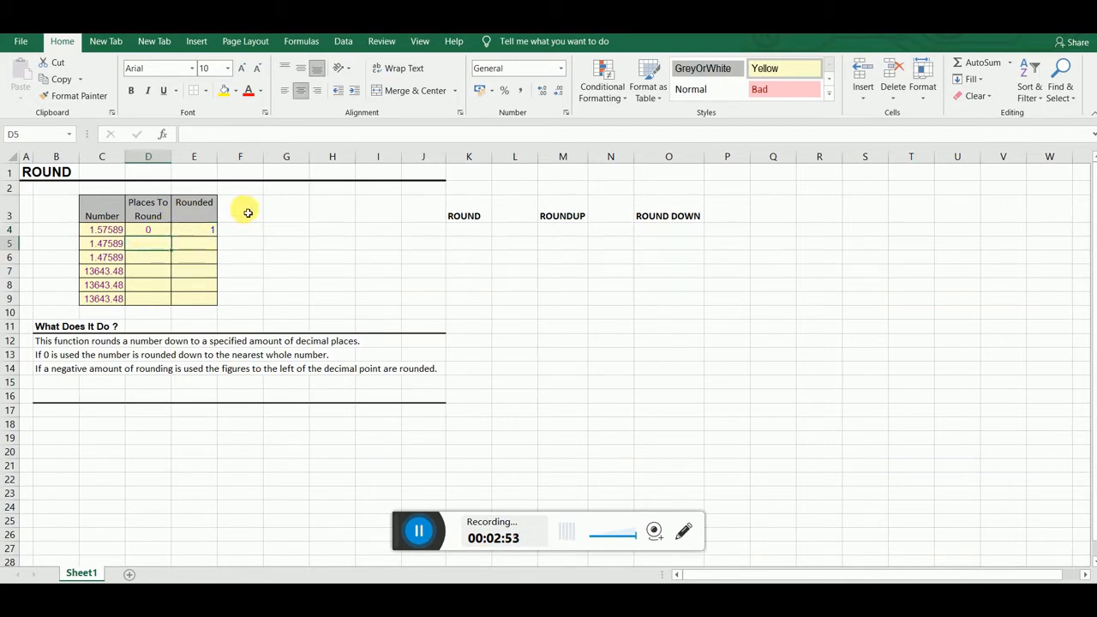
click(146, 229)
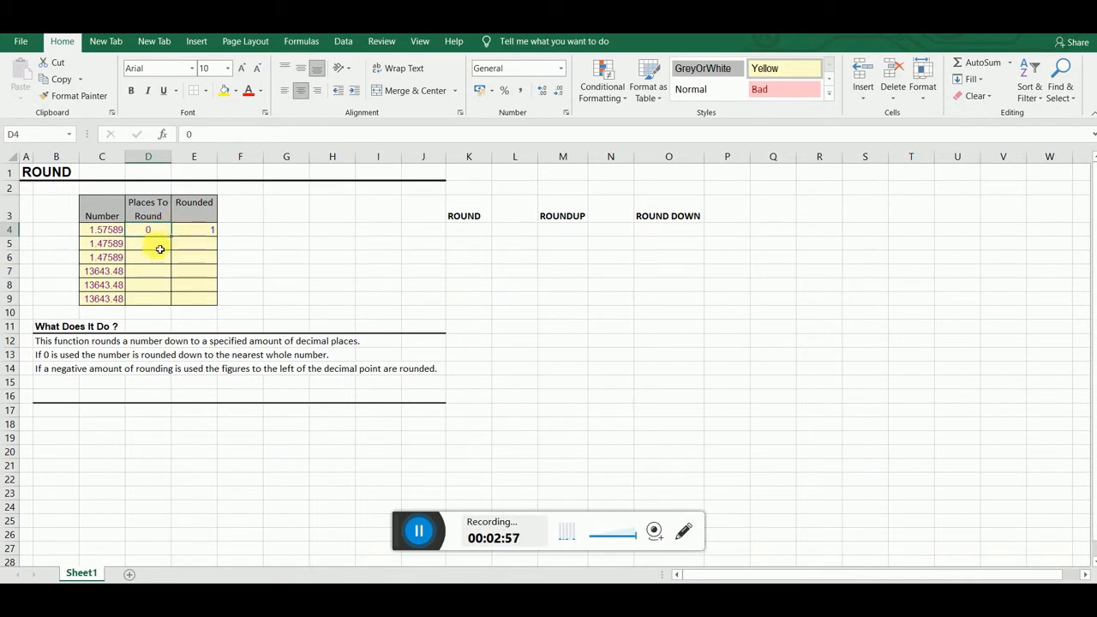
click(159, 249)
text(1)
key(Return)
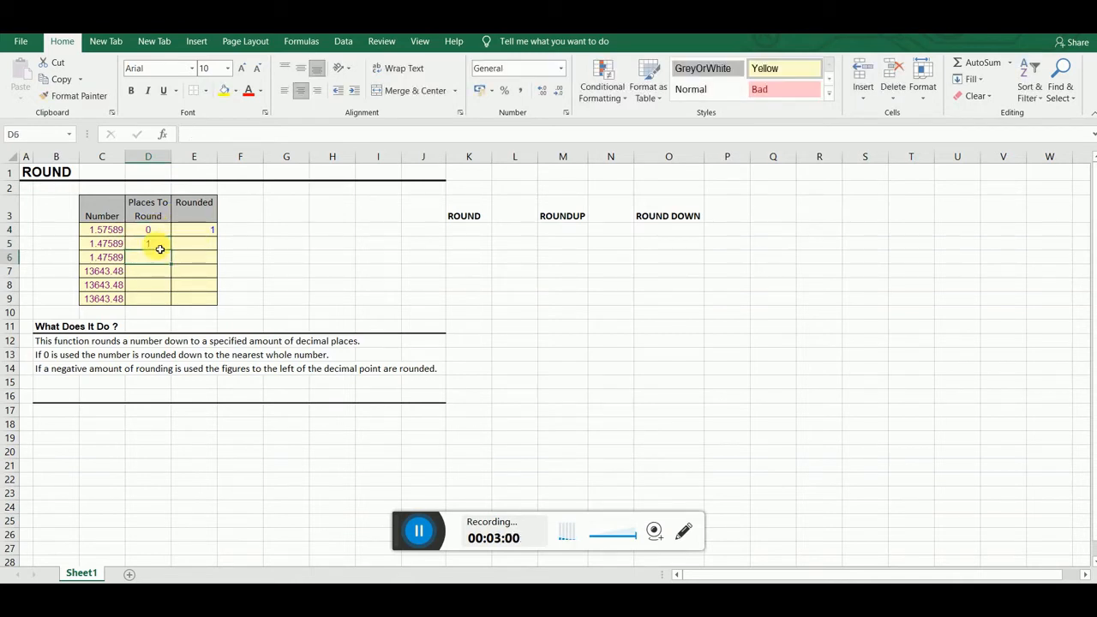
Enter the formula =ROUND(C5,1) in cell E5 to round the second number to one decimal place.
click(214, 243)
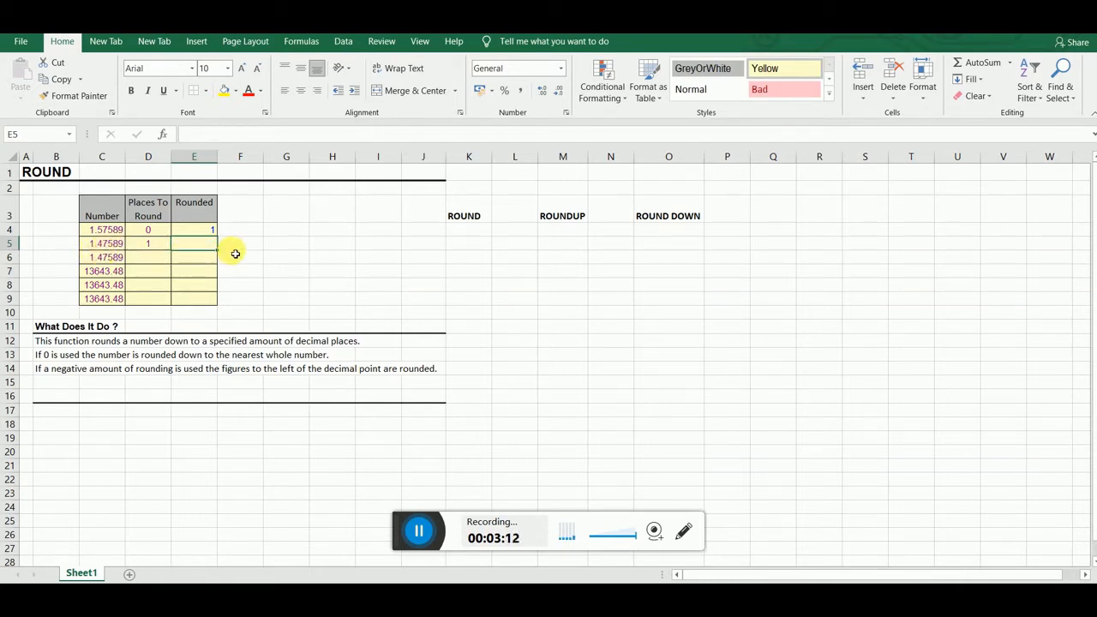
text(=R)
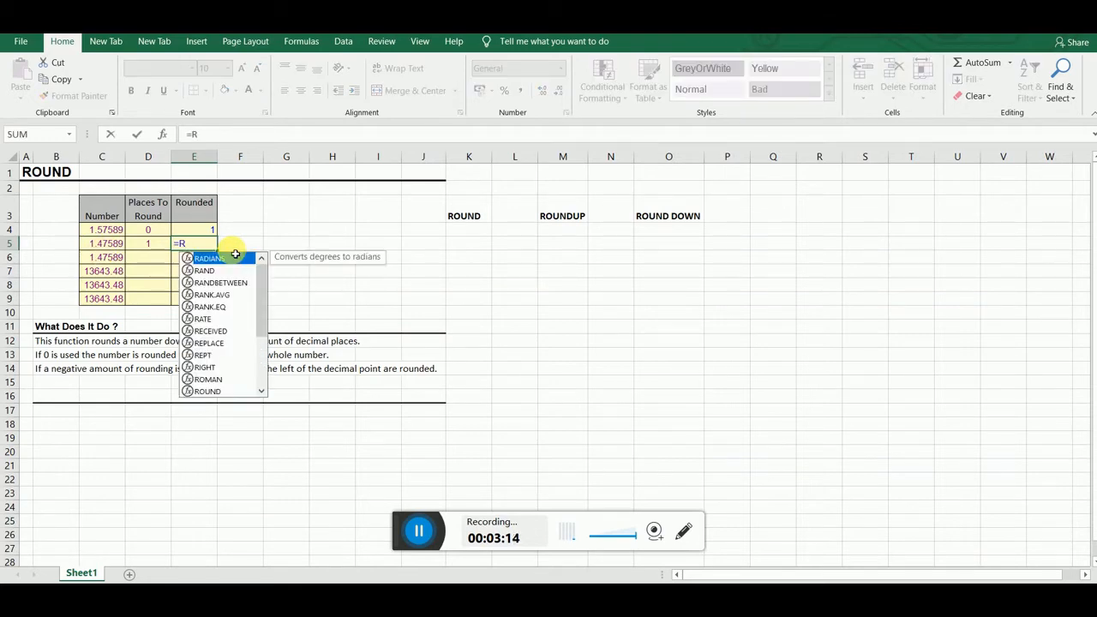
text(OUND()
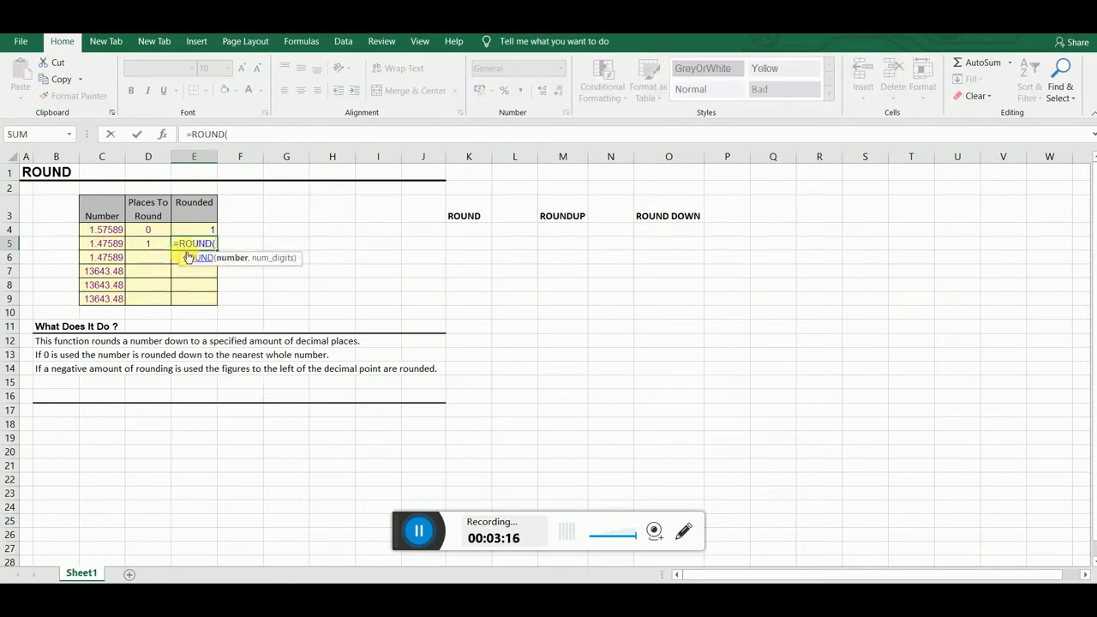
click(105, 244)
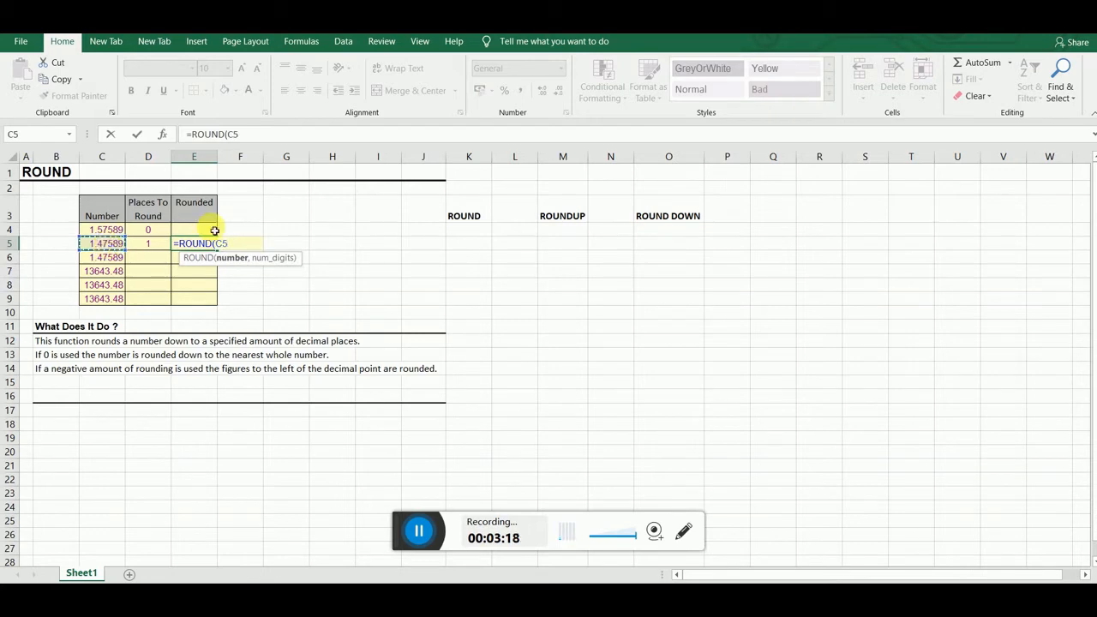
text(,)
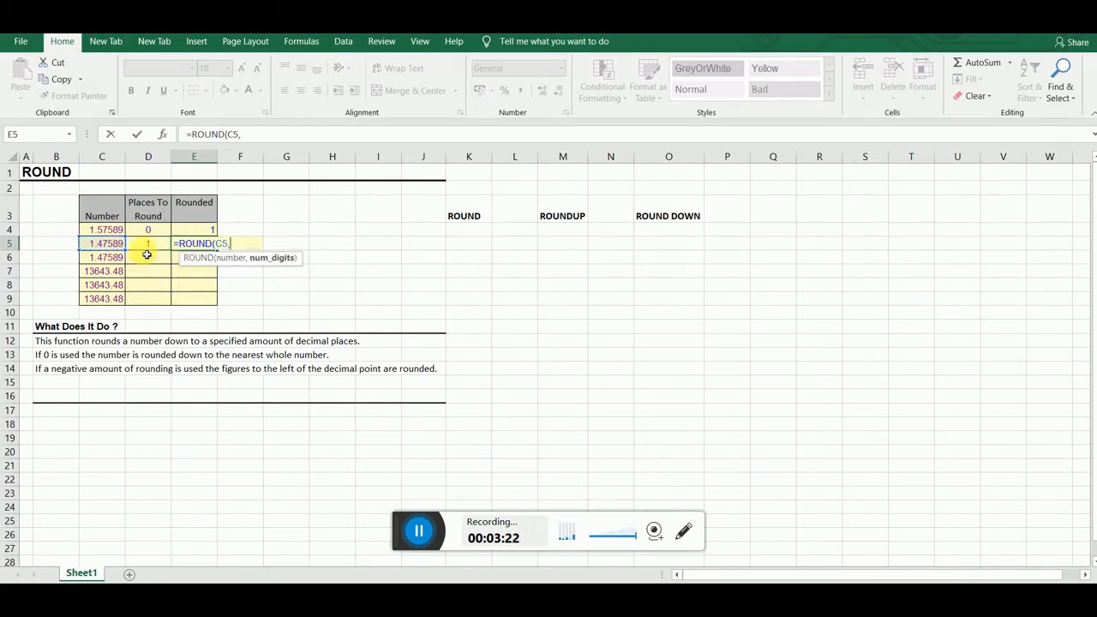
text(1)
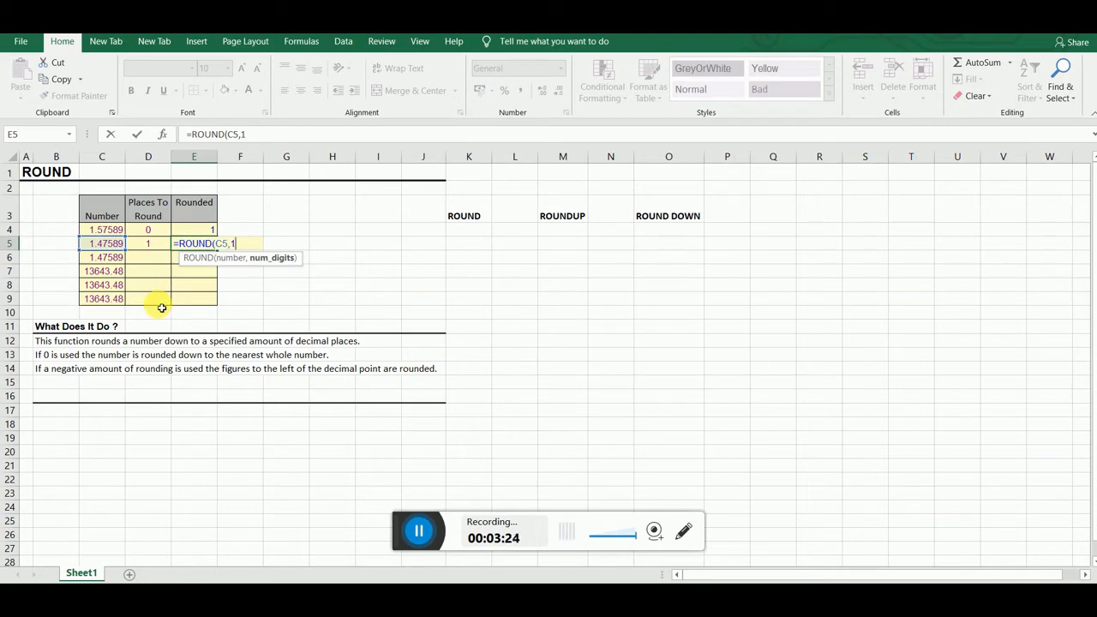
text())
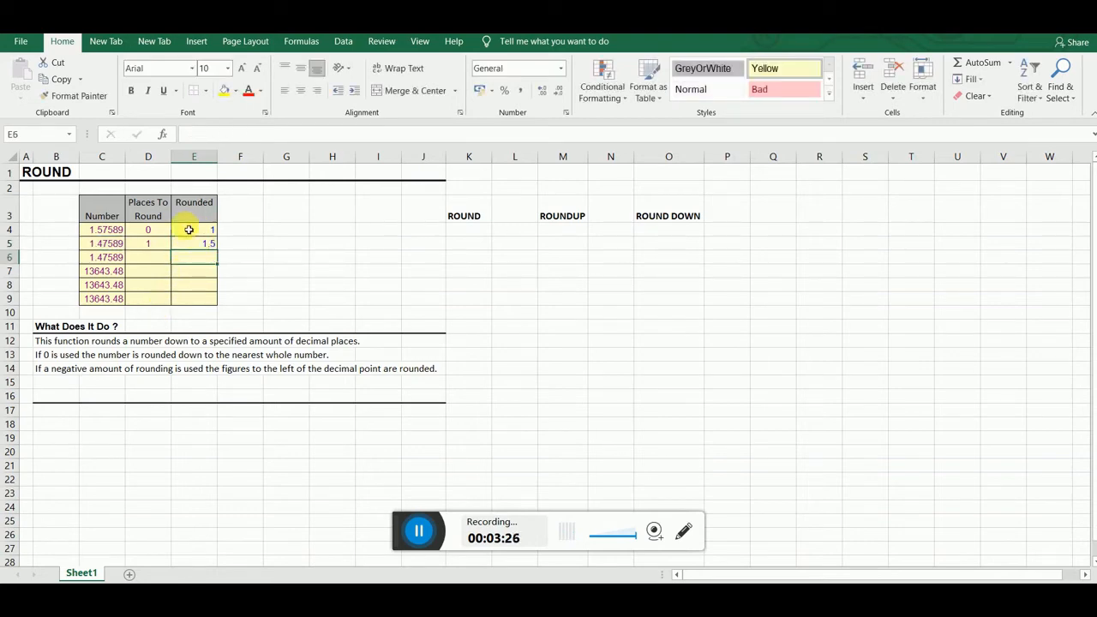
click(201, 249)
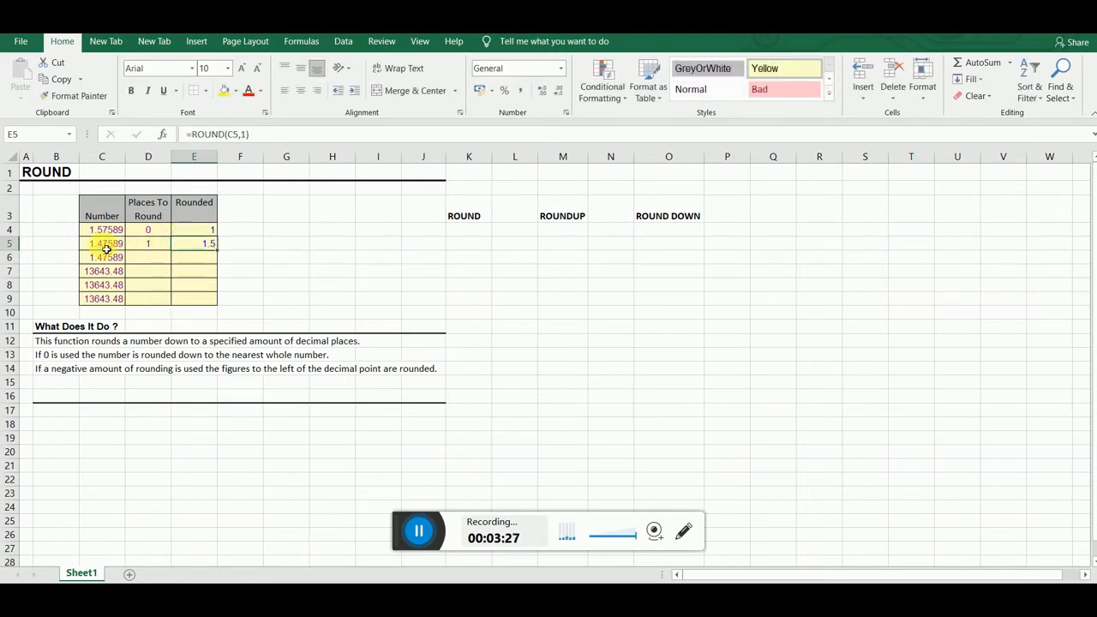
click(154, 232)
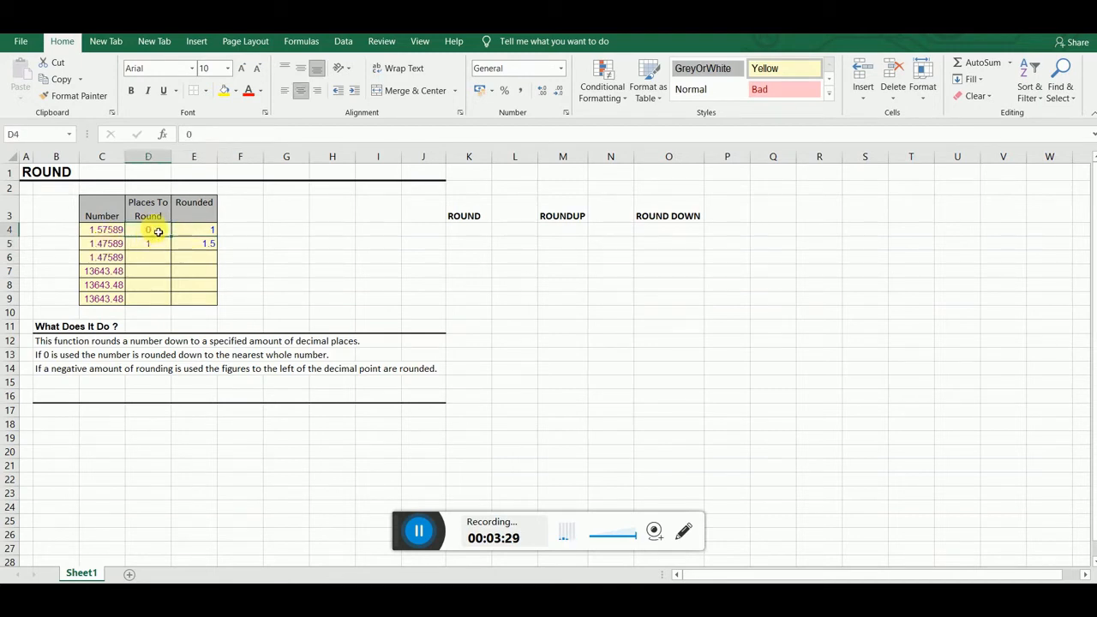
click(205, 233)
click(207, 246)
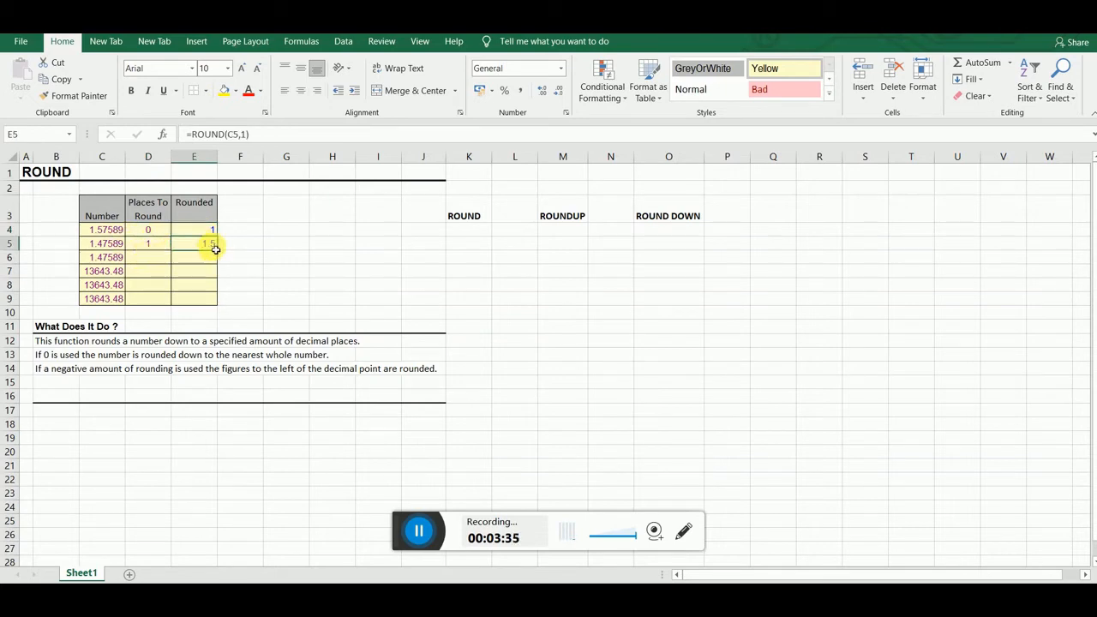
click(159, 246)
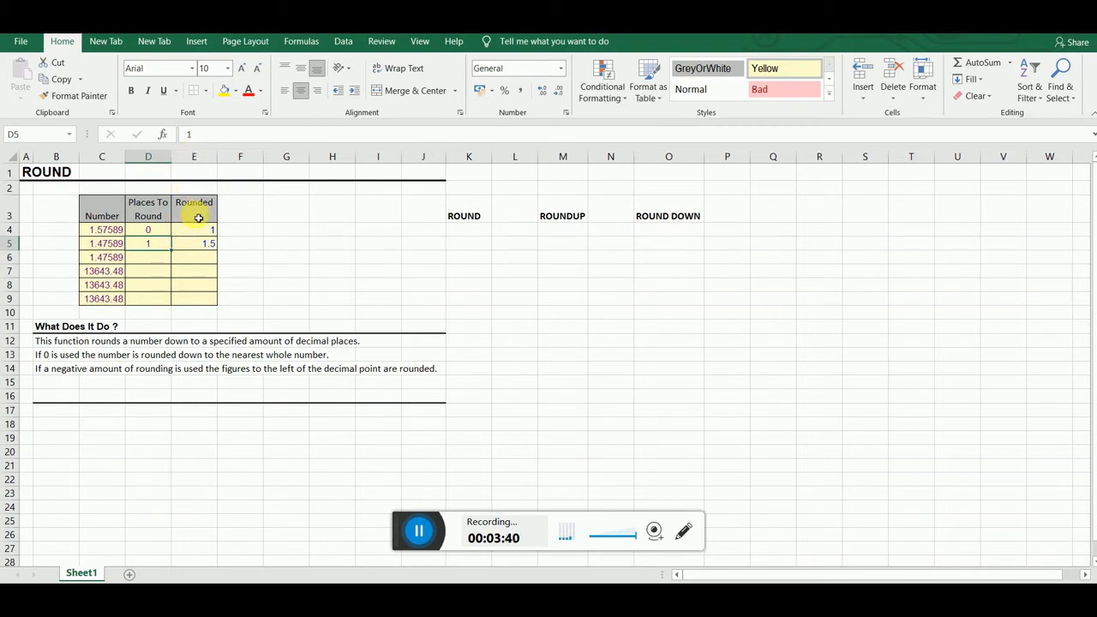
Change the function in cell E5 to ROUNDUP, keeping C5 and 1 as its arguments.
click(209, 248)
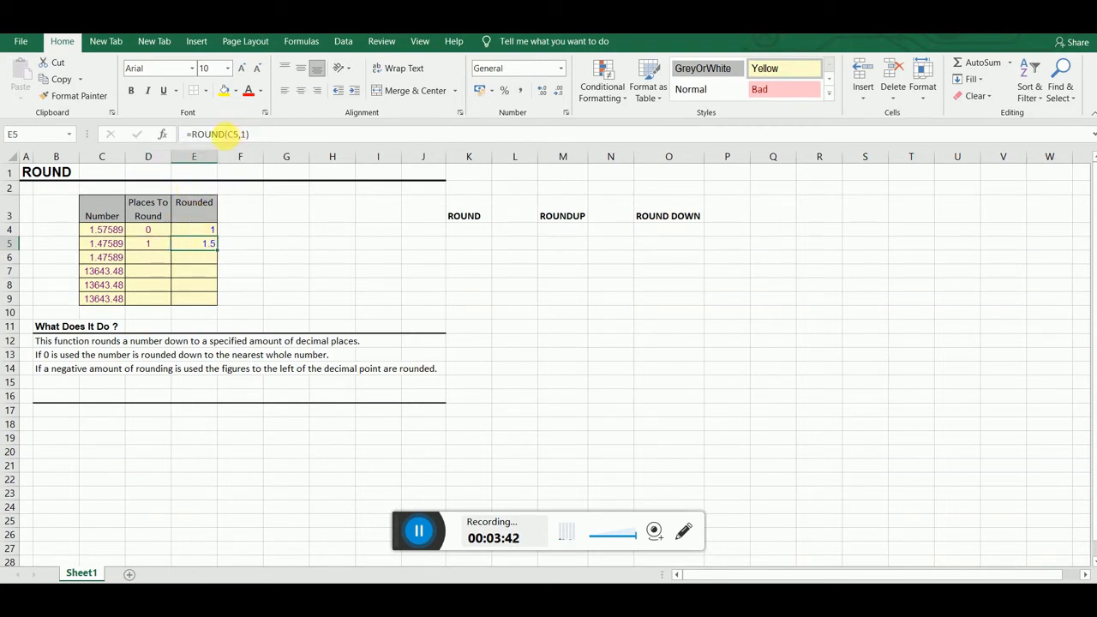
click(223, 135)
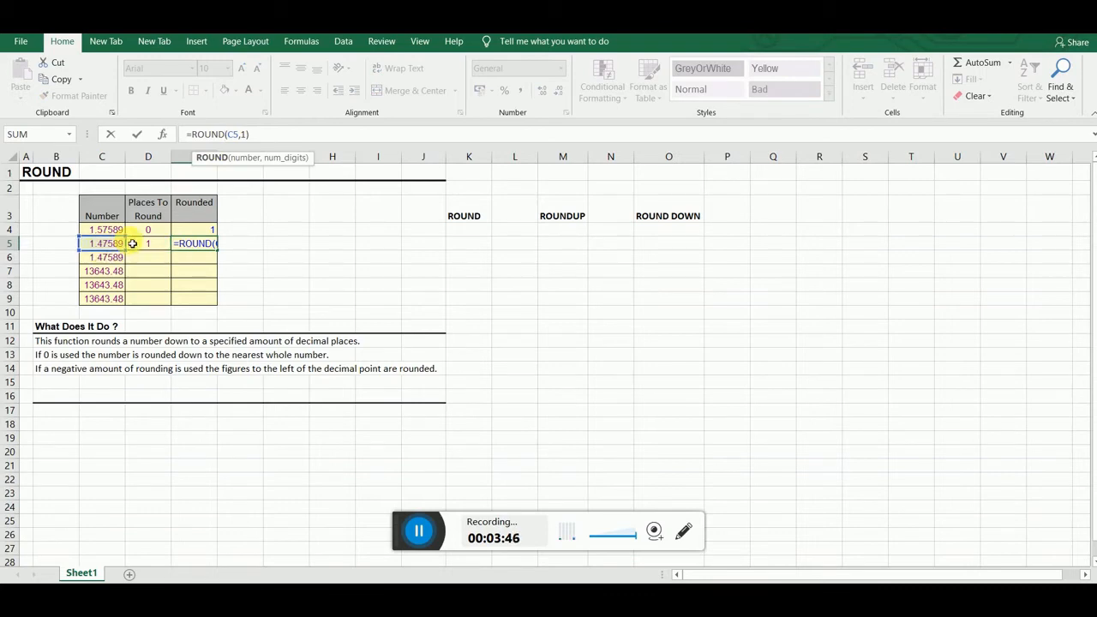
text(UP)
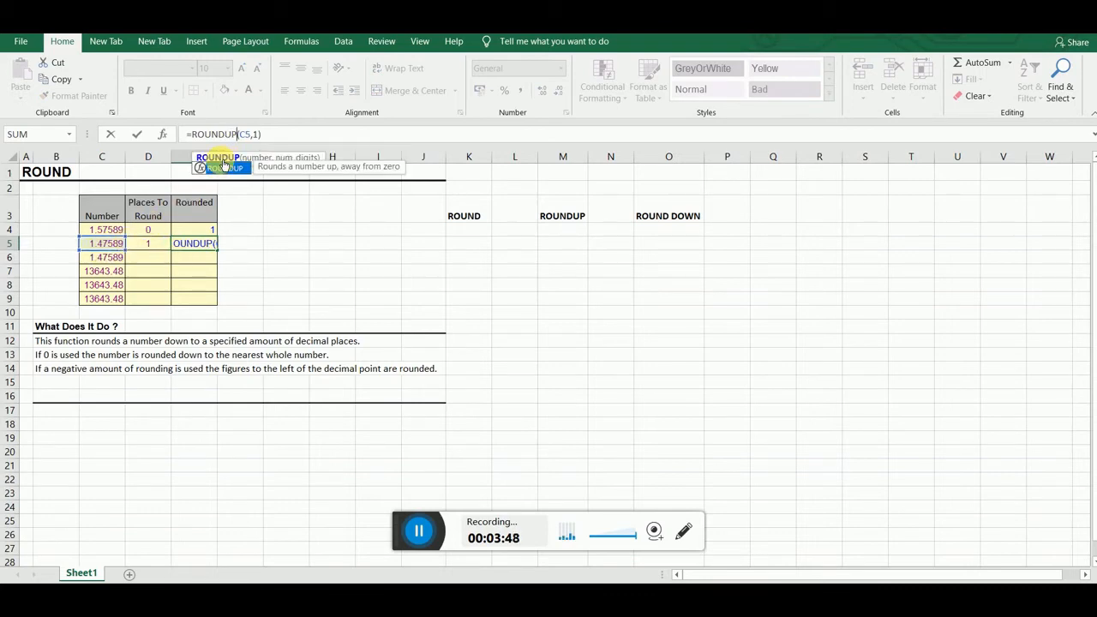
key(Return)
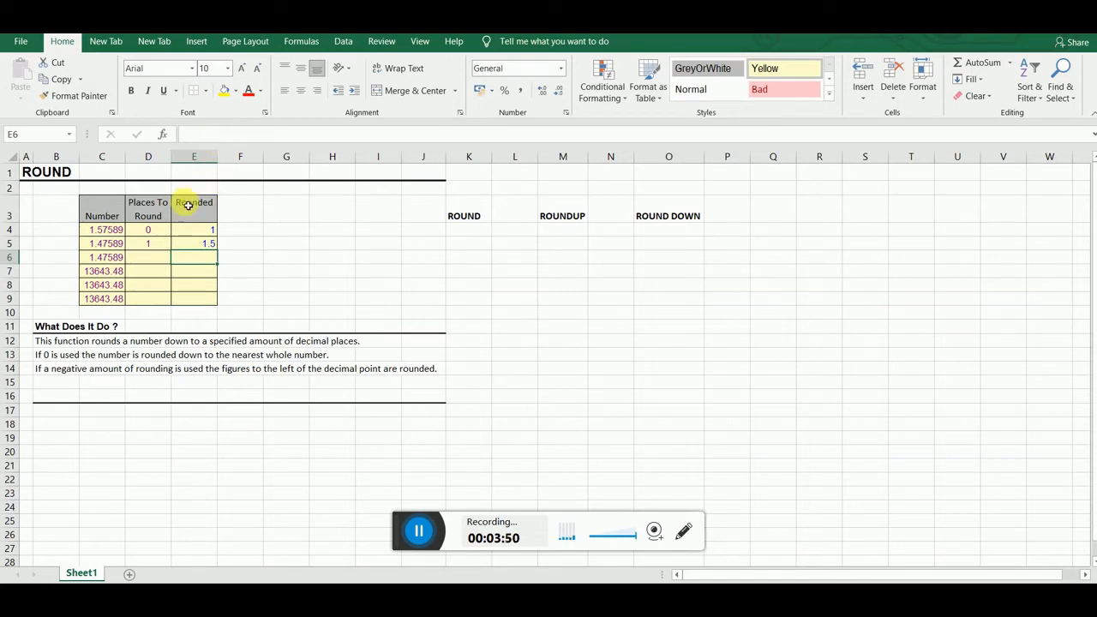
Change the function in cell E5 to ROUNDDOWN, keeping C5 and 1 as its arguments.
click(198, 246)
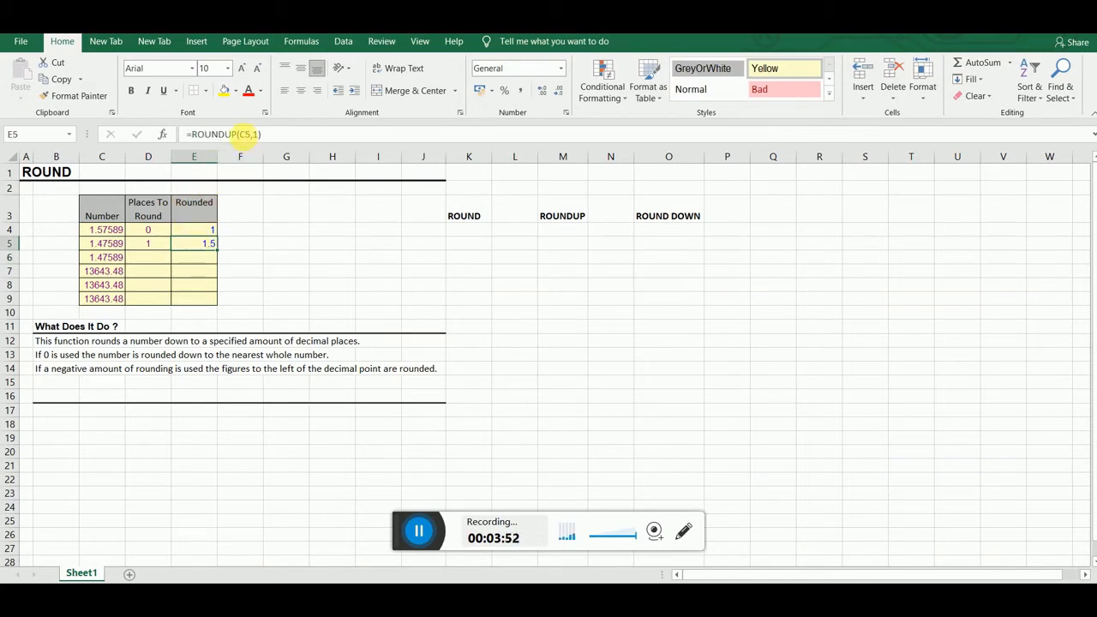
click(237, 135)
key(BackSpace)
key(BackSpace)
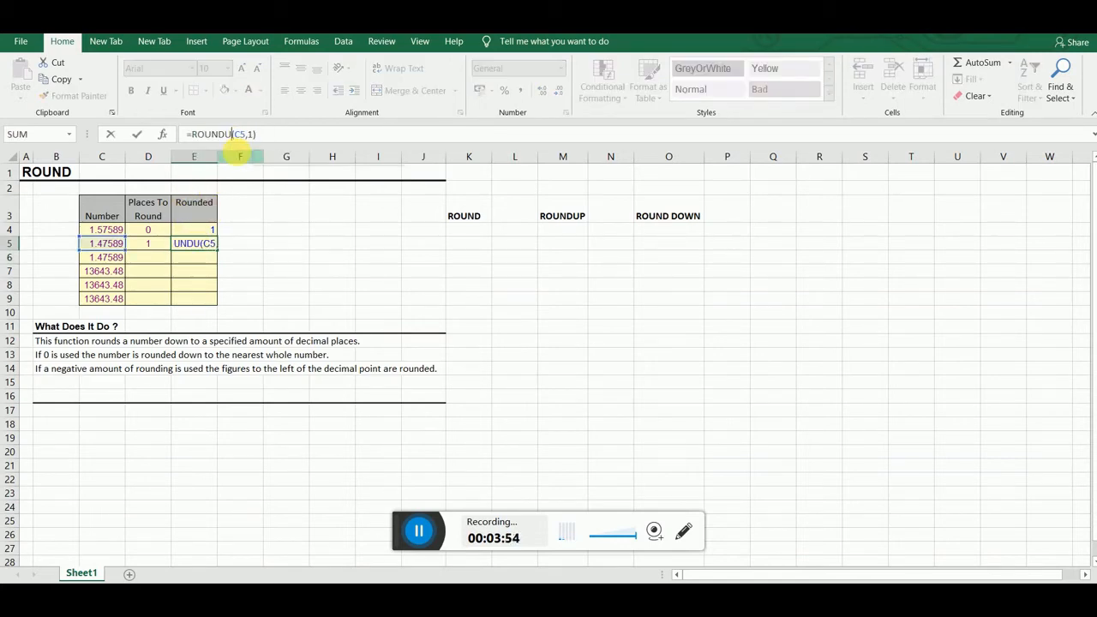
text(DOWN)
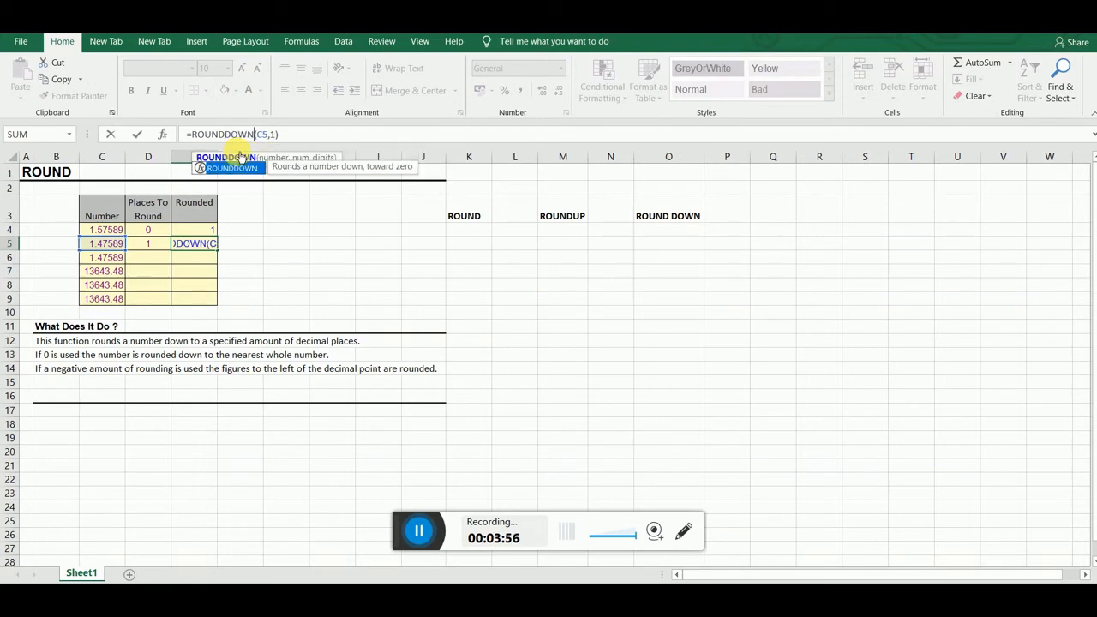
key(ctrl+Return)
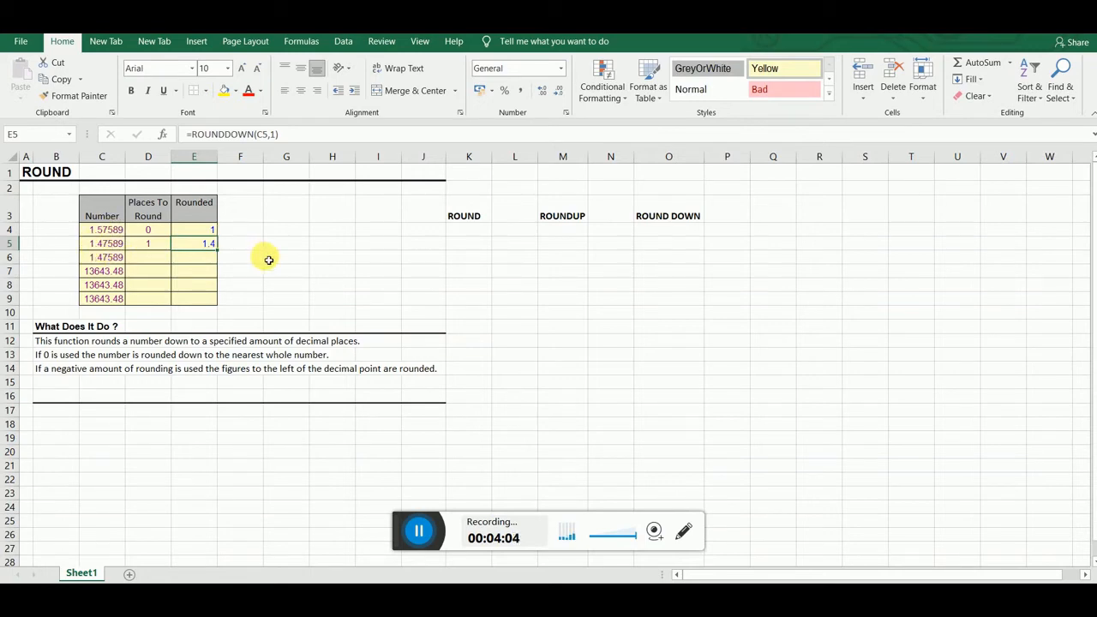
Enter 2 as the places to round for the third number, in cell D6.
click(156, 258)
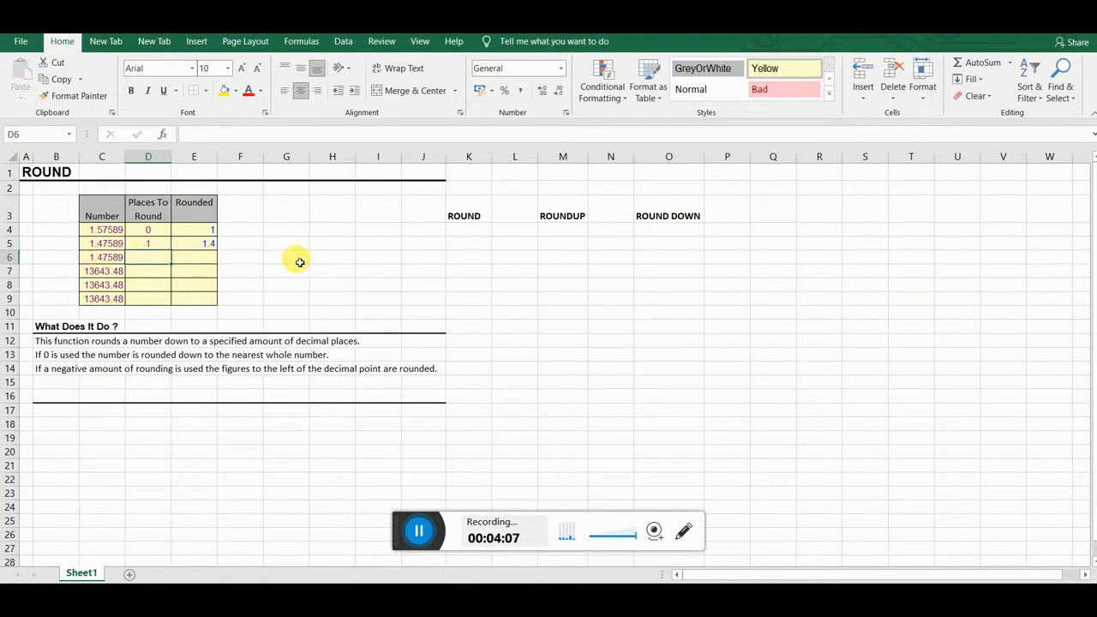
click(156, 232)
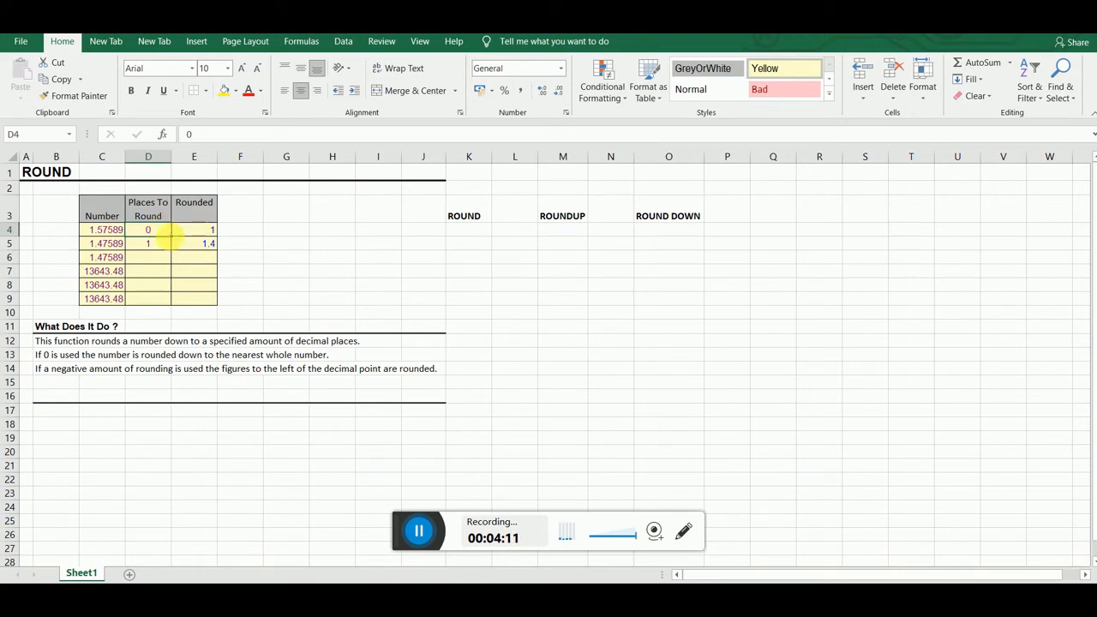
click(157, 245)
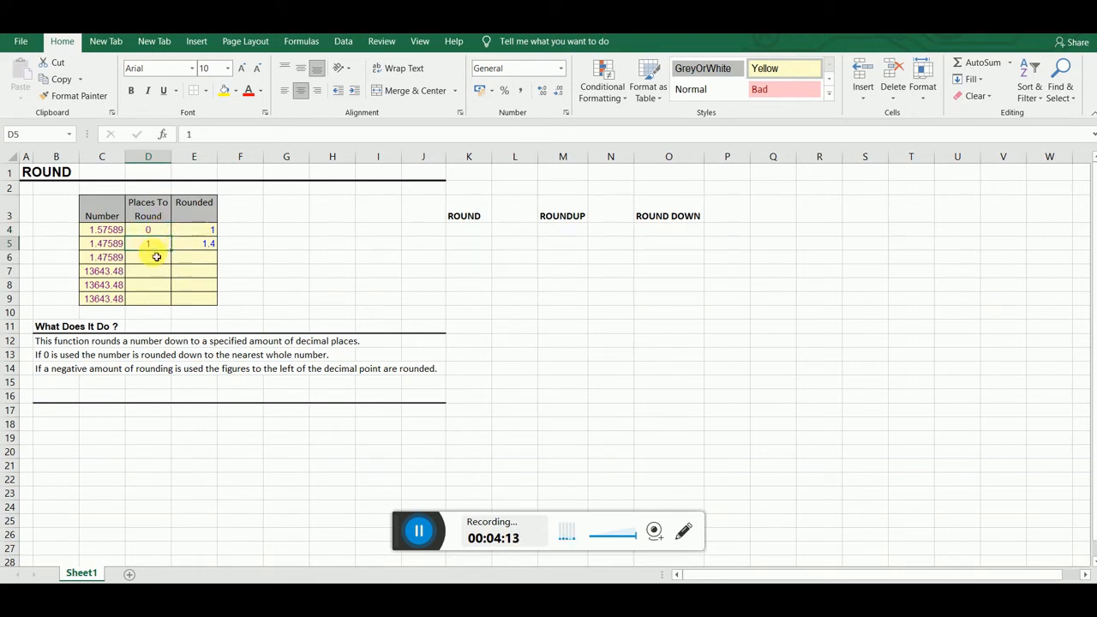
click(154, 259)
text(2)
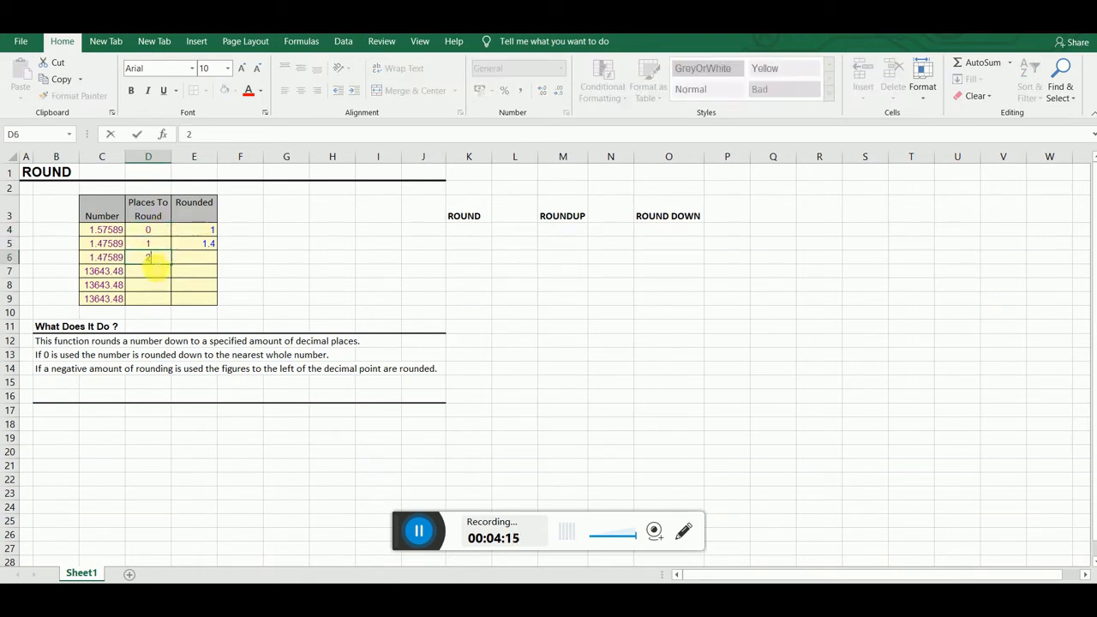
key(Tab)
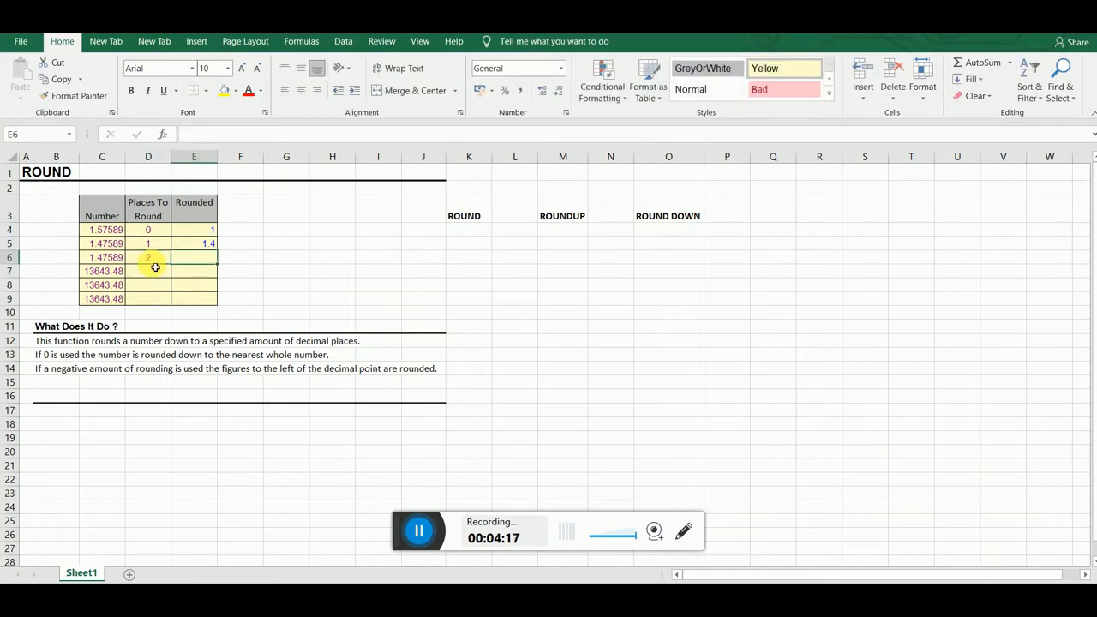
Enter the formula =ROUND(C6,D6) in cell E6 and dismiss the antivirus update notification.
text(=ROUN)
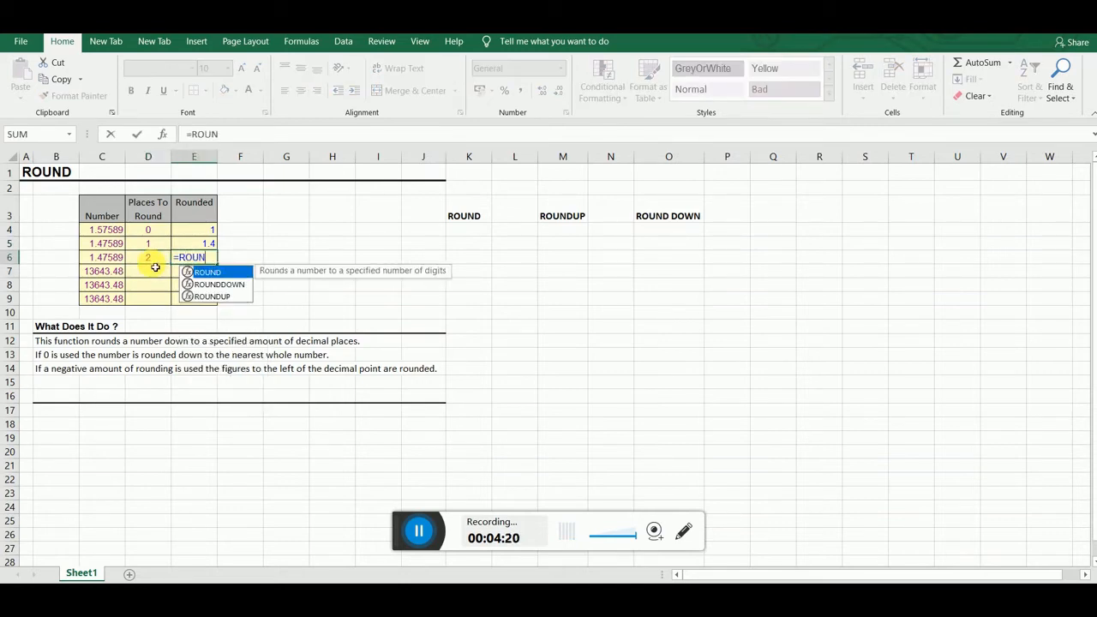
text(D()
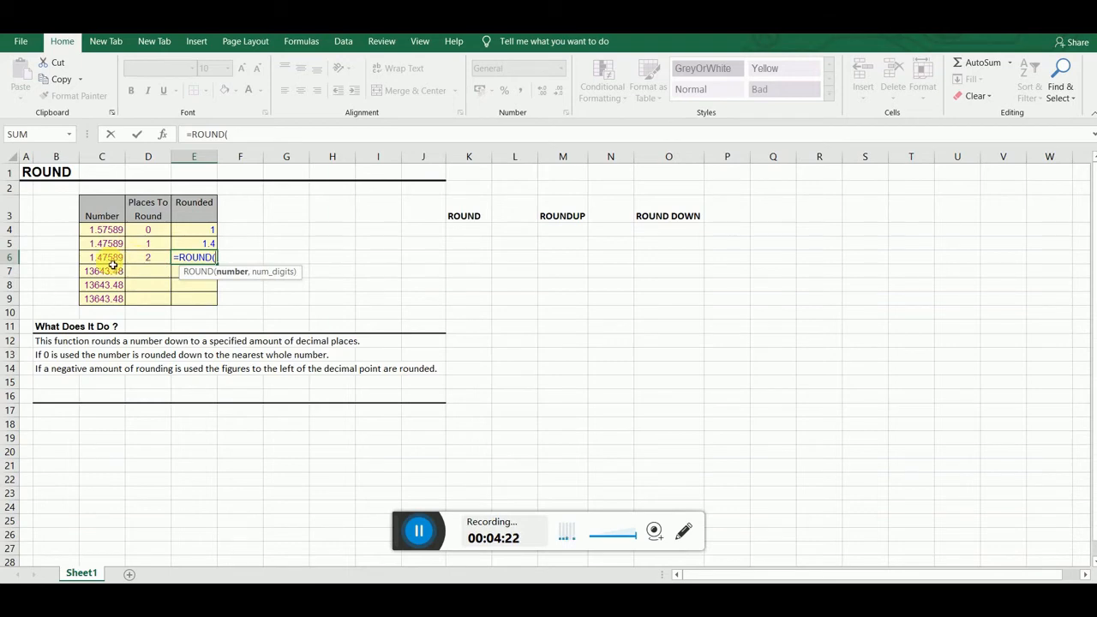
click(115, 261)
text(,)
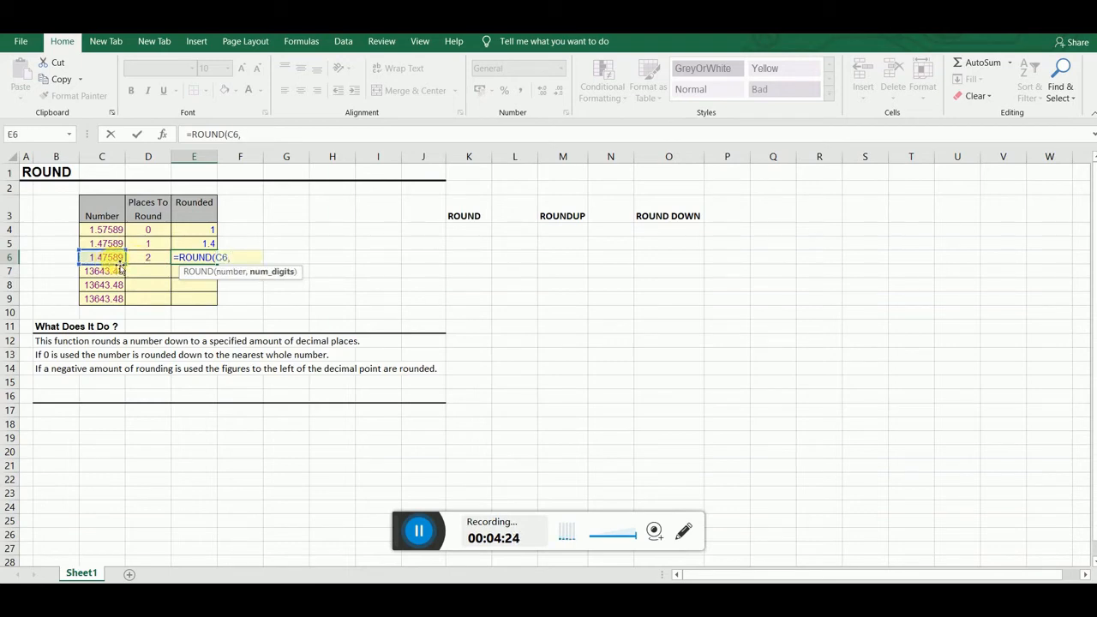
click(151, 259)
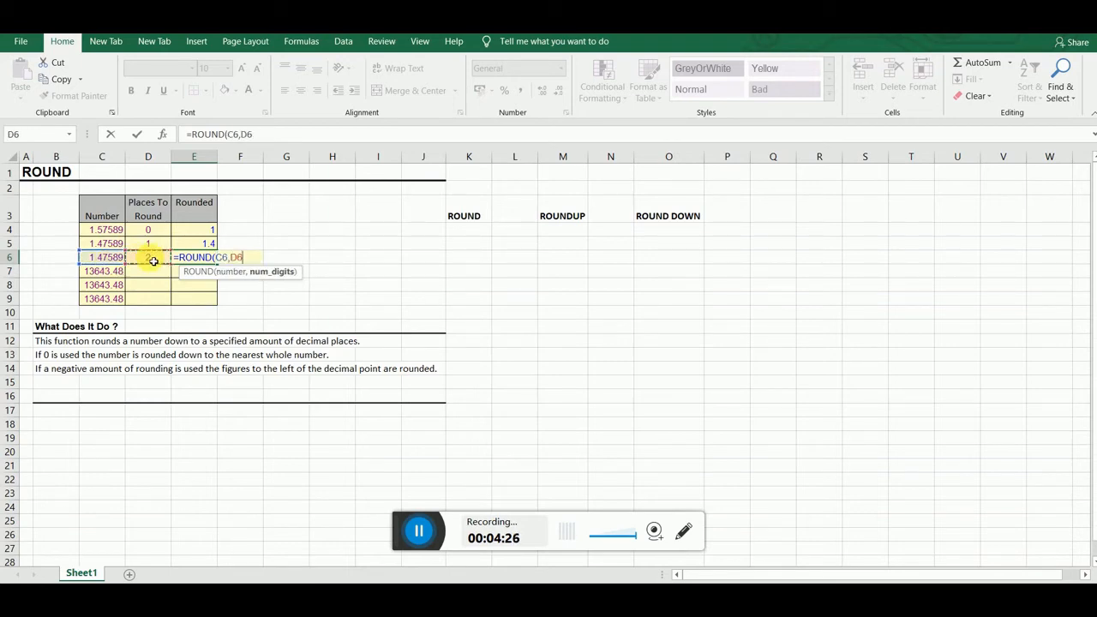
text())
key(Return)
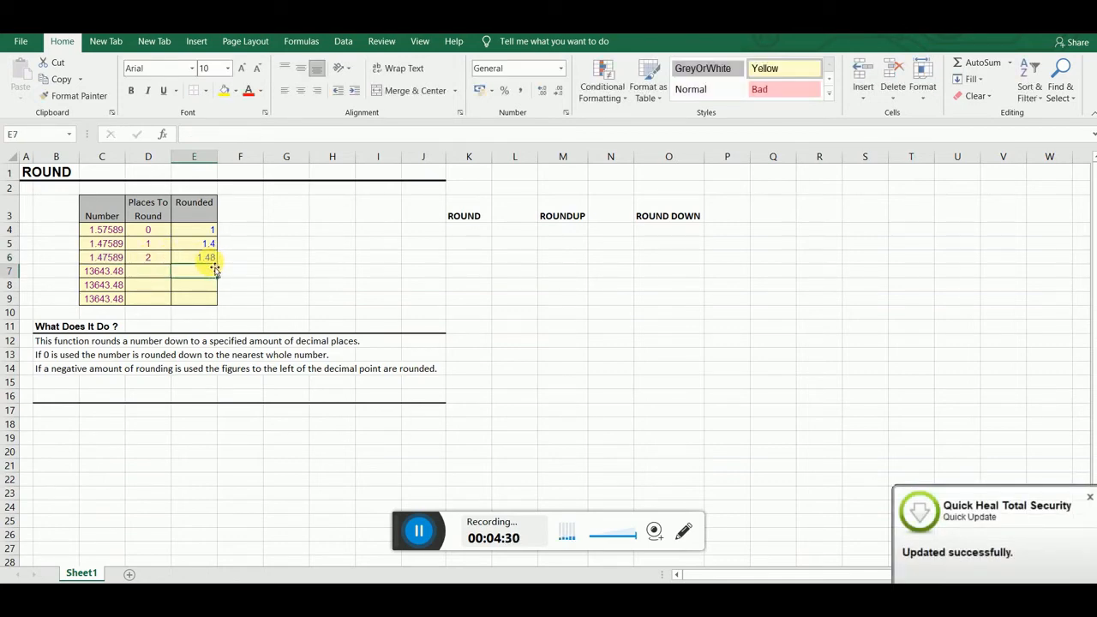
click(1090, 498)
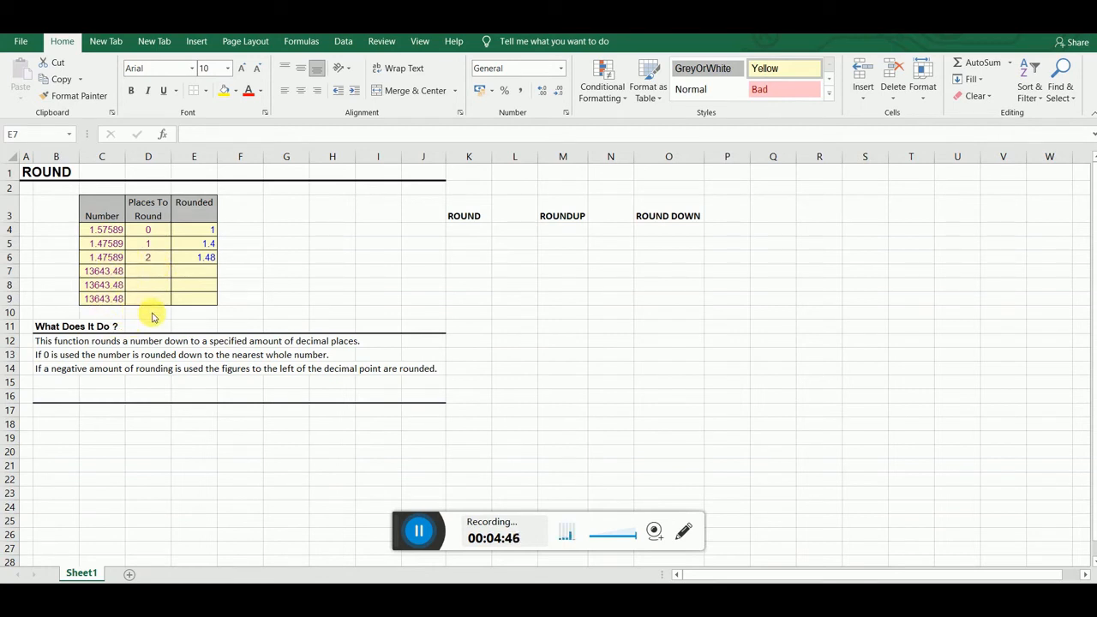
Enter -1 as the places to round for the fourth number, in cell D7.
click(146, 230)
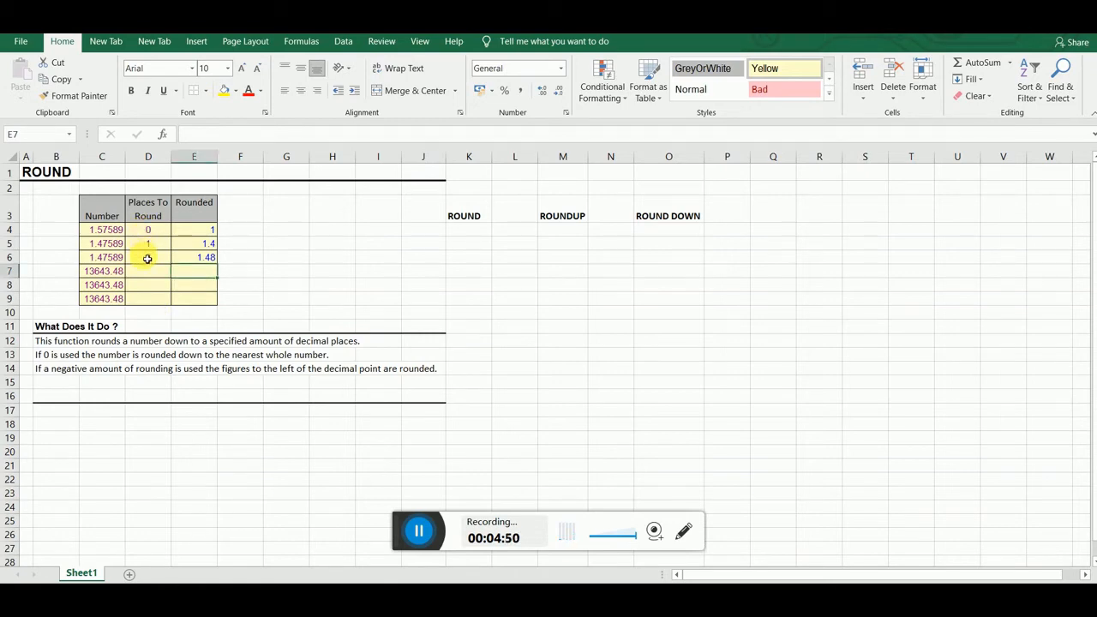
click(150, 231)
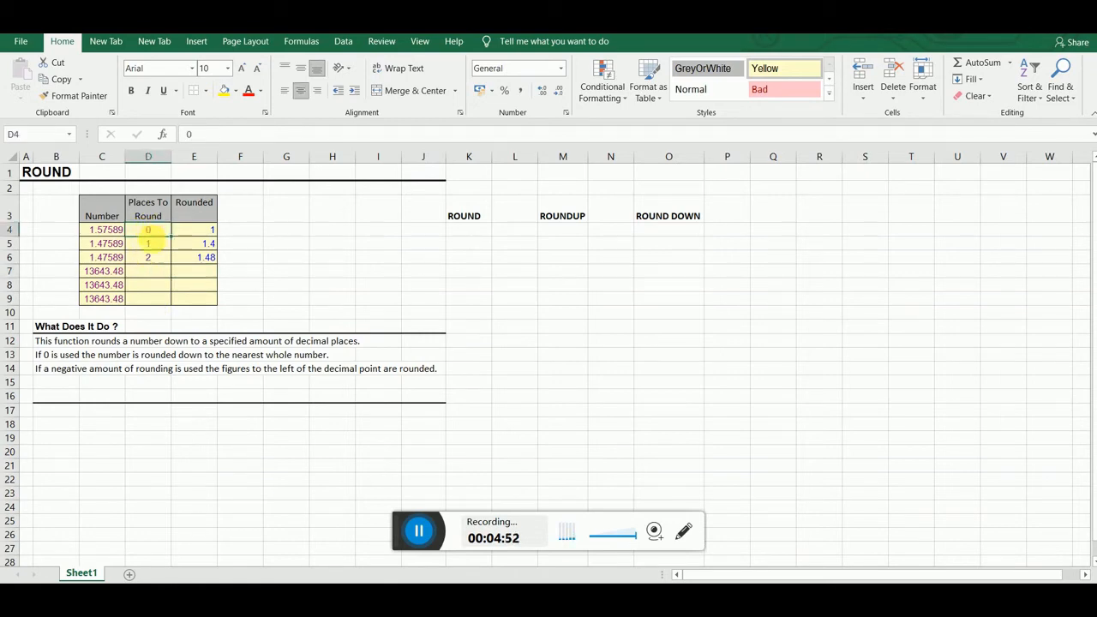
click(155, 248)
click(155, 260)
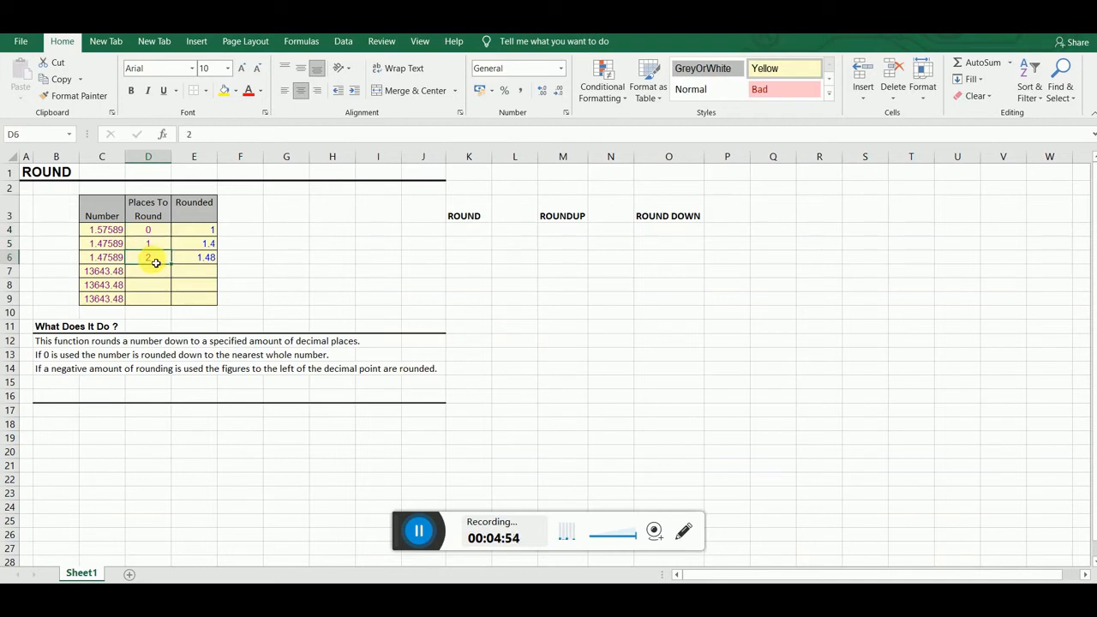
click(154, 274)
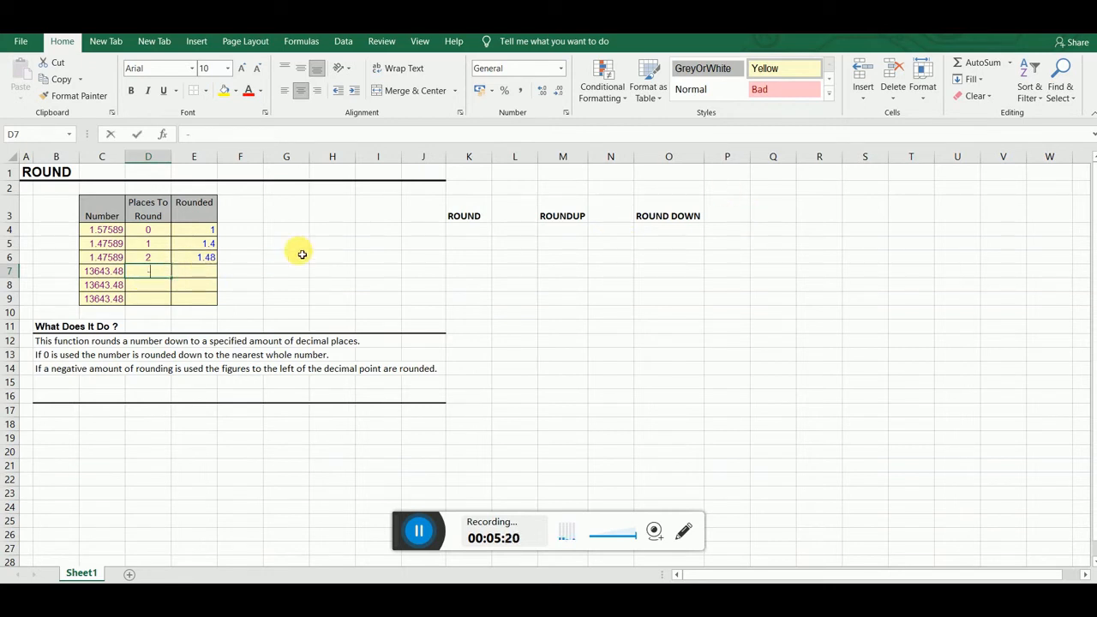
text(1)
key(Tab)
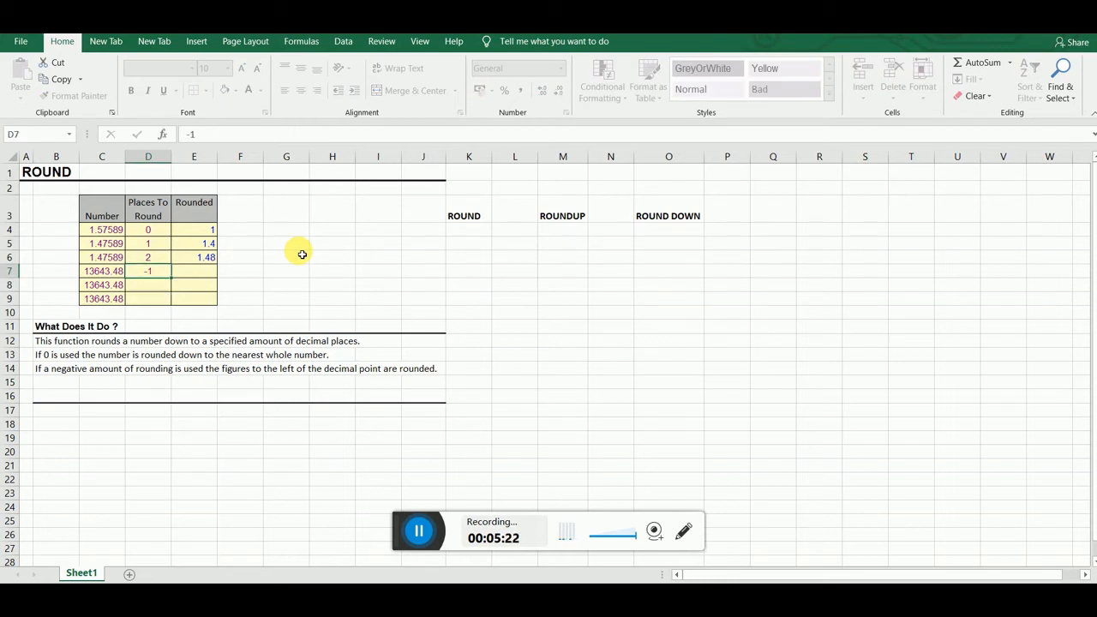
Enter the formula =ROUND(C7,D7) in cell E7 and compare its result with the original number and places.
text(=)
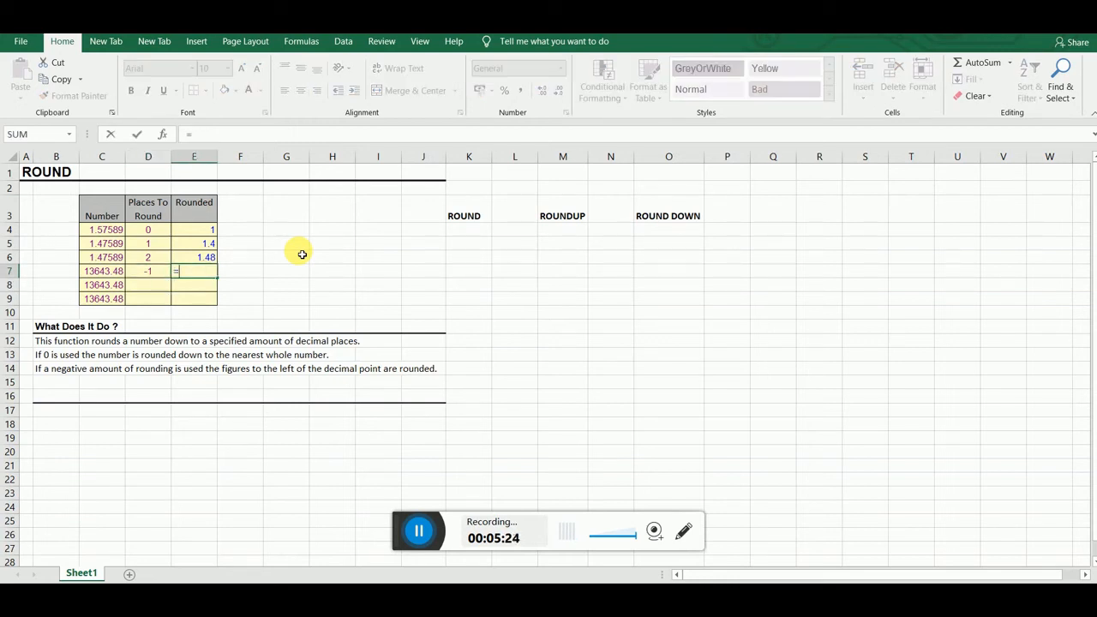
text(ROUND()
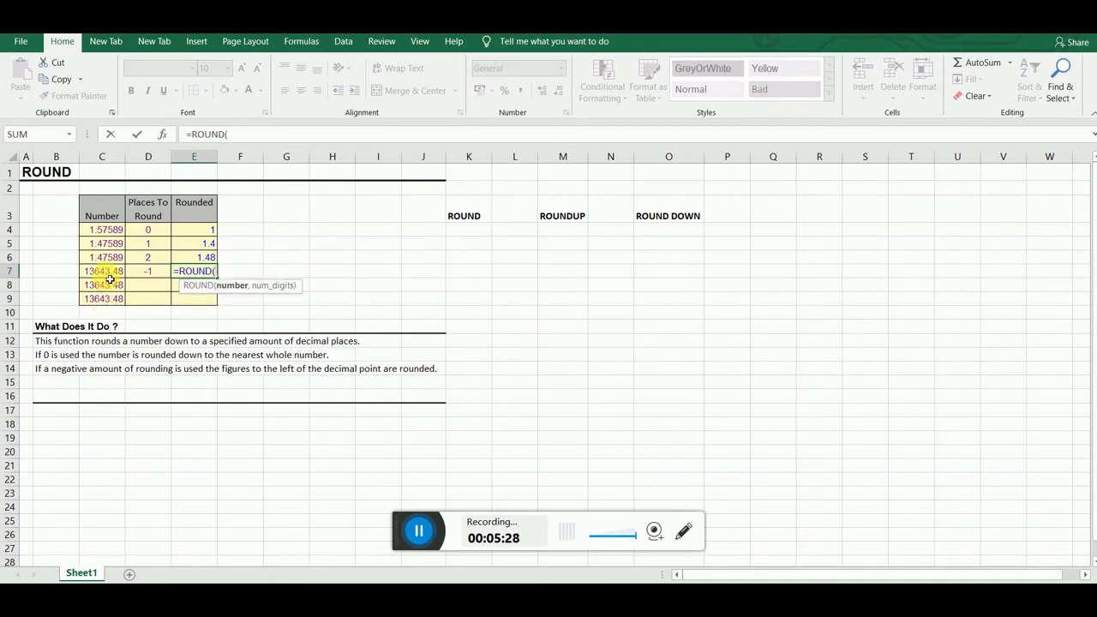
click(109, 273)
text(,)
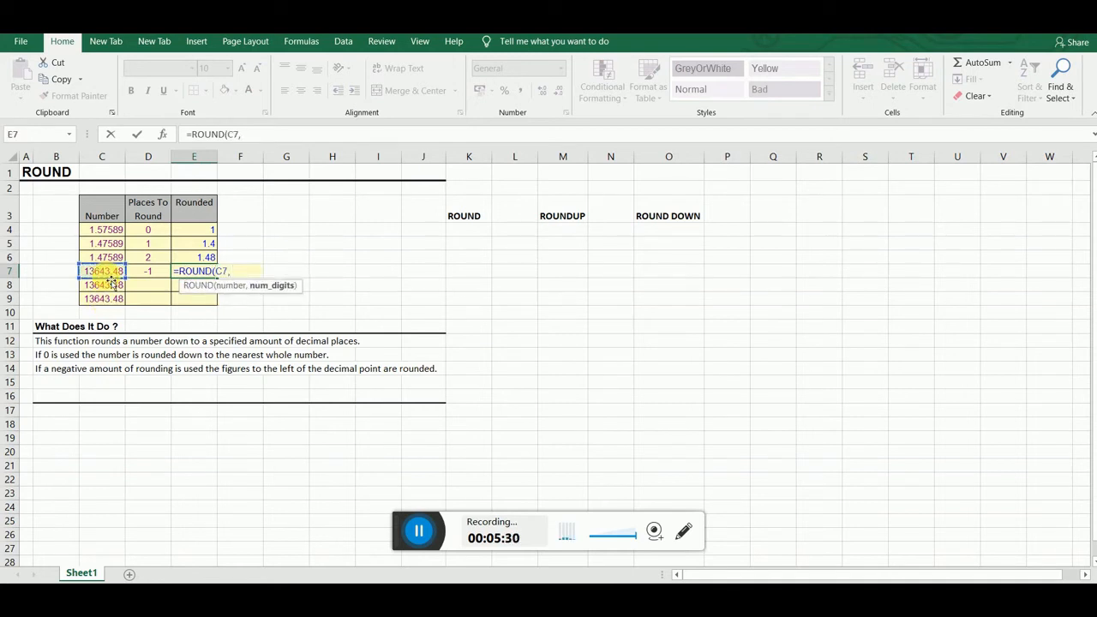
click(158, 273)
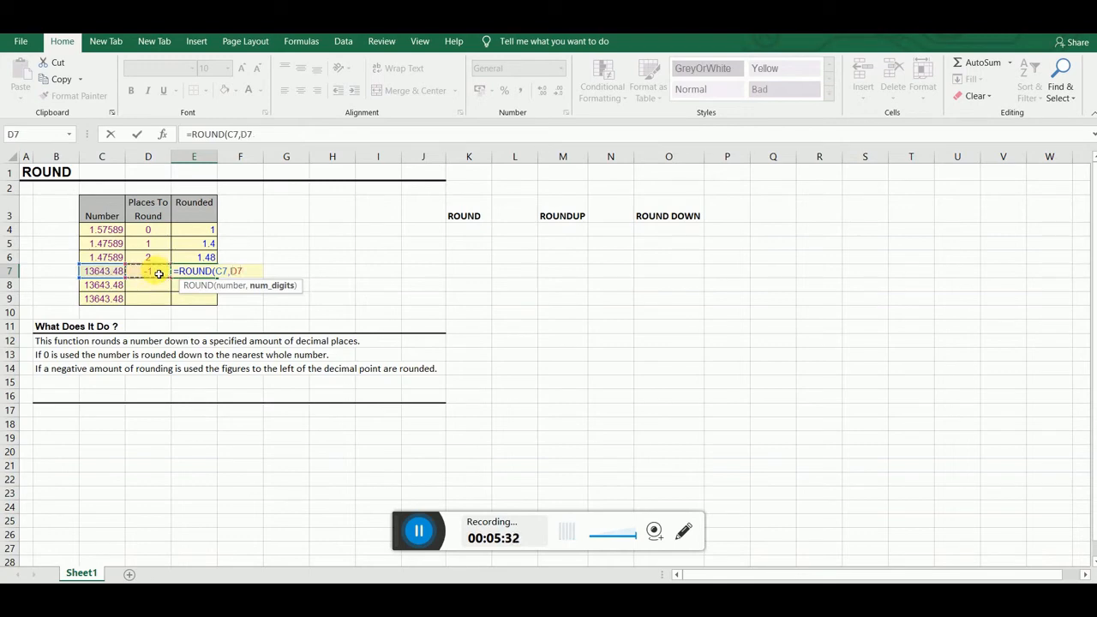
text())
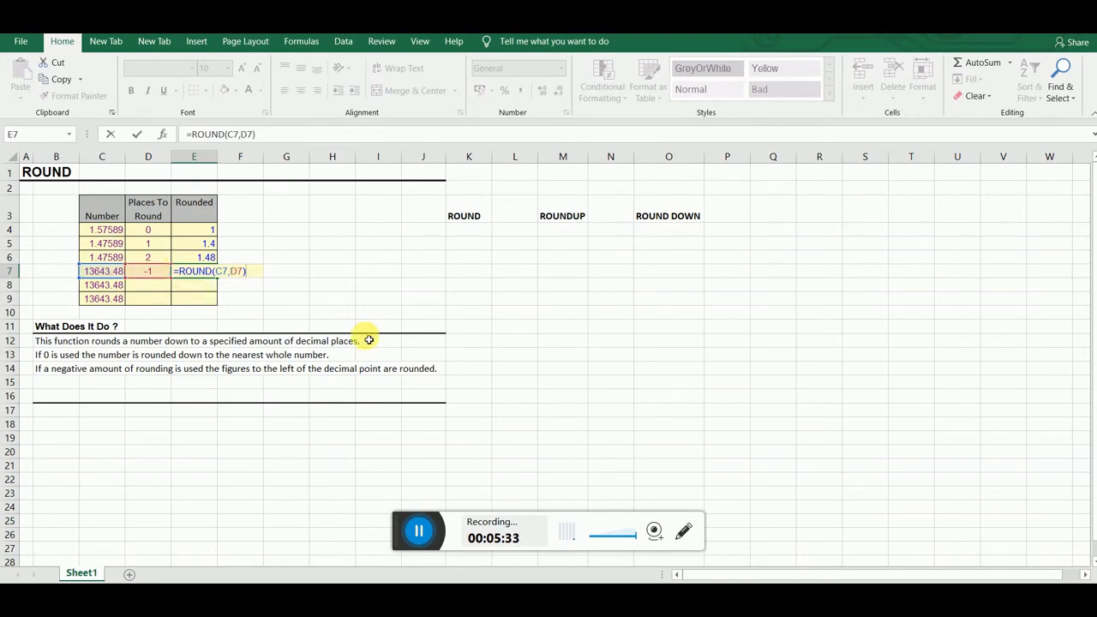
key(Return)
click(191, 273)
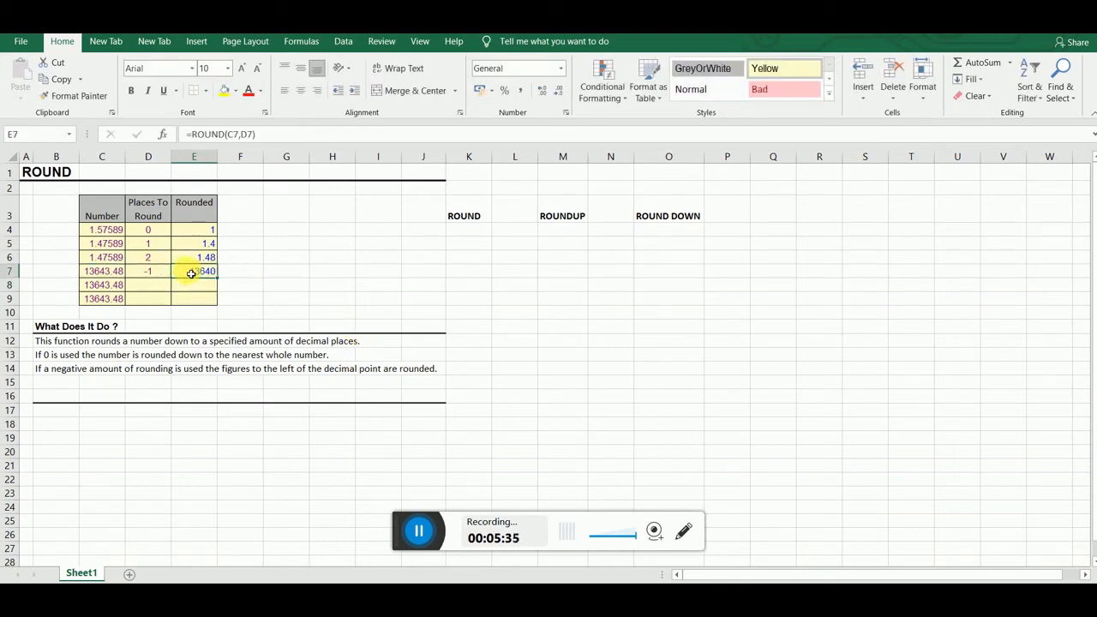
click(106, 271)
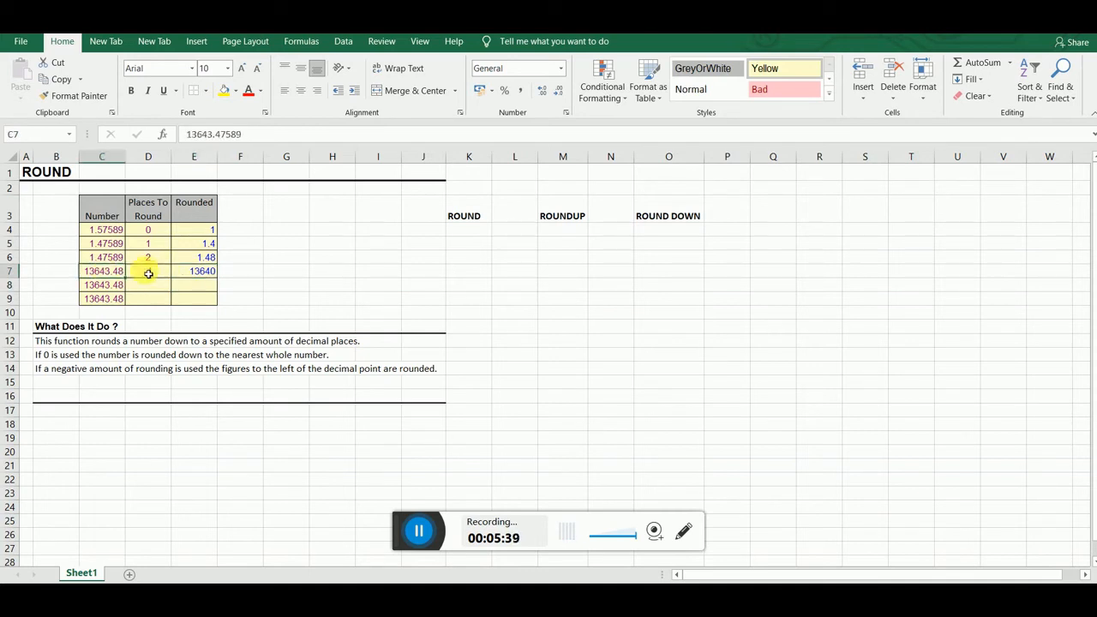
click(159, 272)
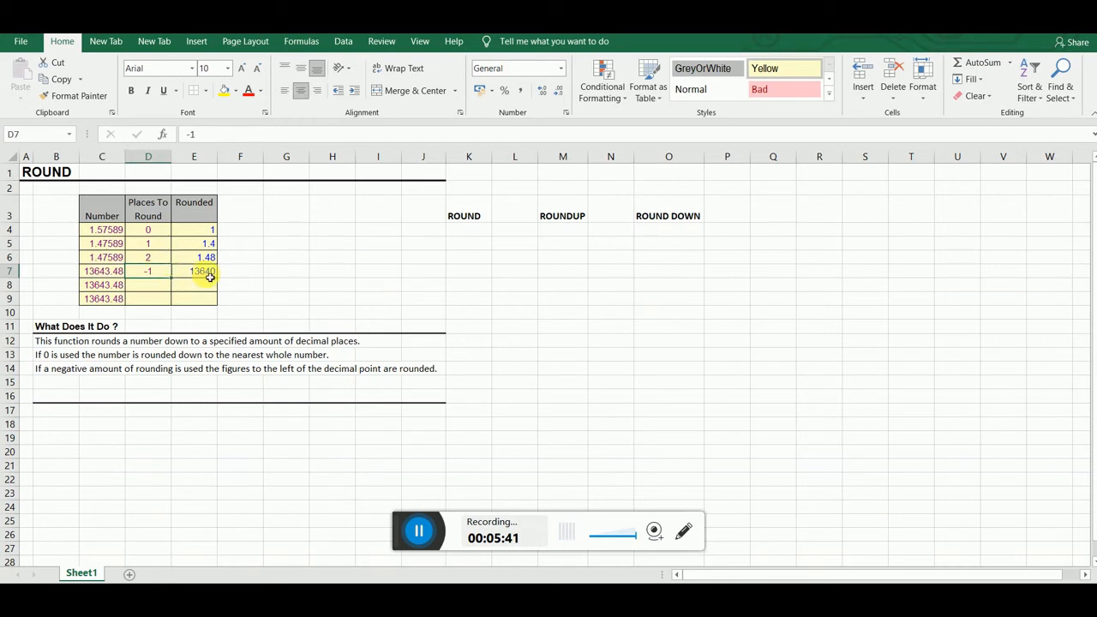
Enter -2 as the places to round for the fifth number, in cell D8, and select cell E8.
click(147, 287)
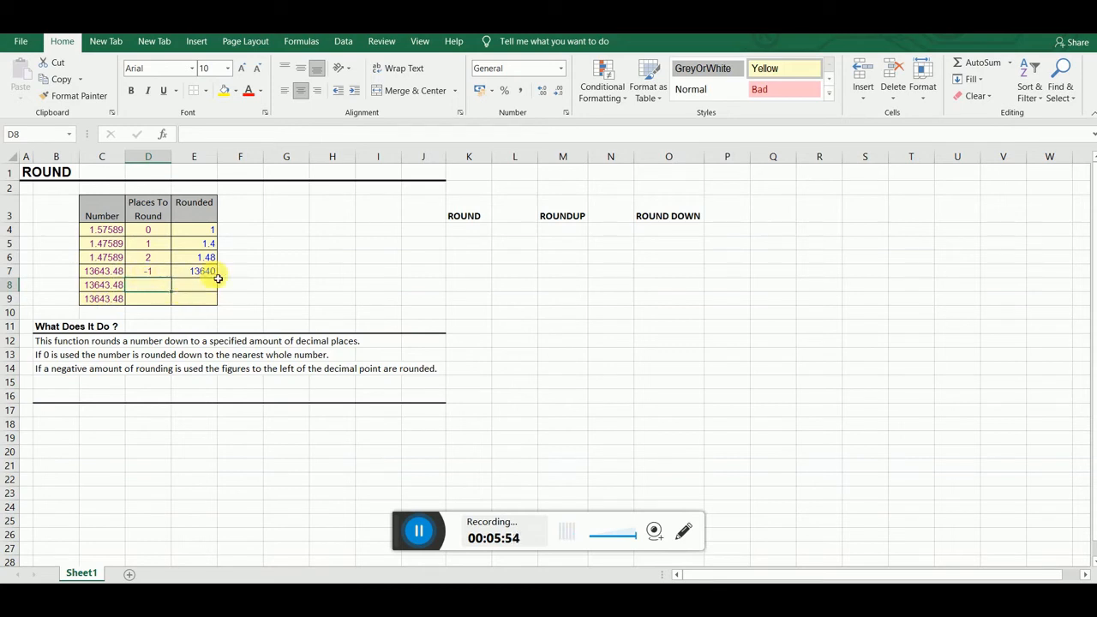
text(2)
key(Return)
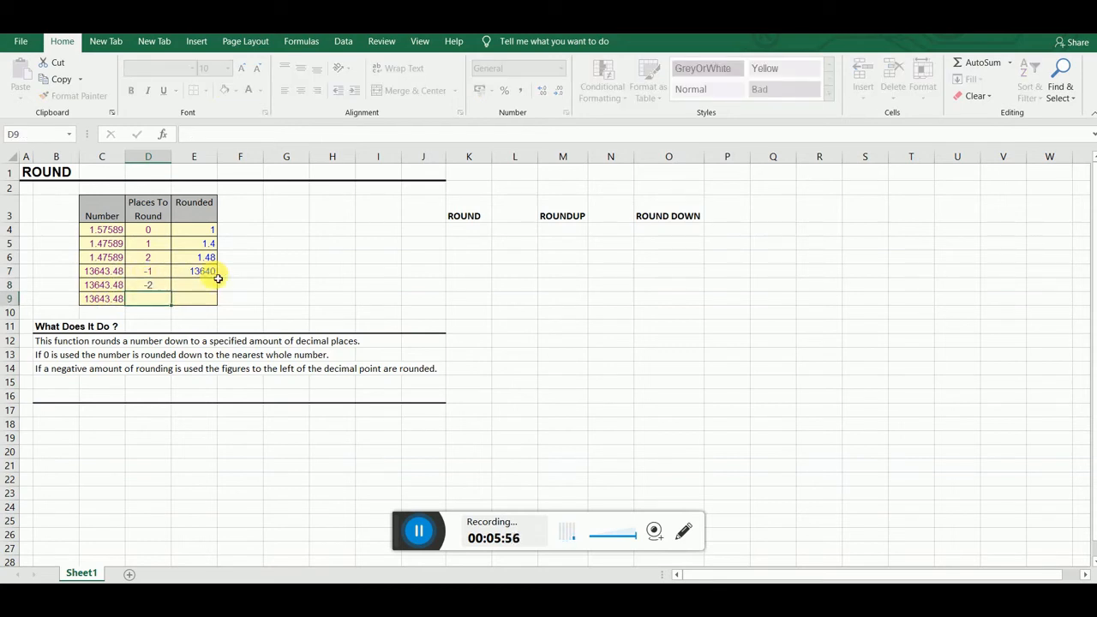
key(Up)
key(Right)
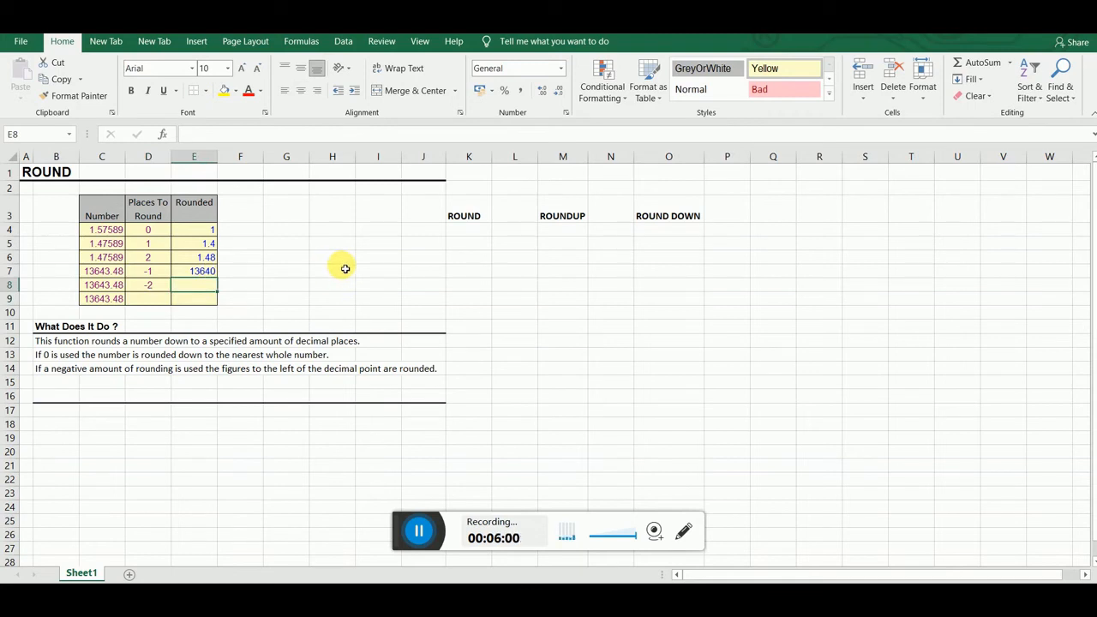
Enter the formula =ROUNDUP(C8,-2) in cell E8 and compare its result with the places to round in D7 and D8.
text(=ROUND)
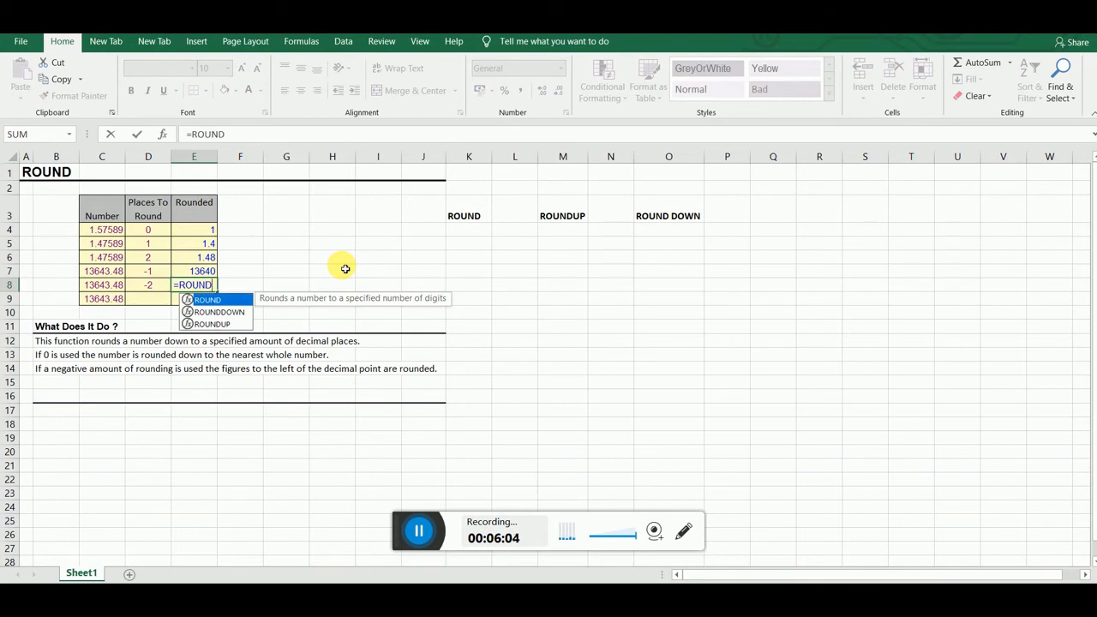
text(U)
text(P)
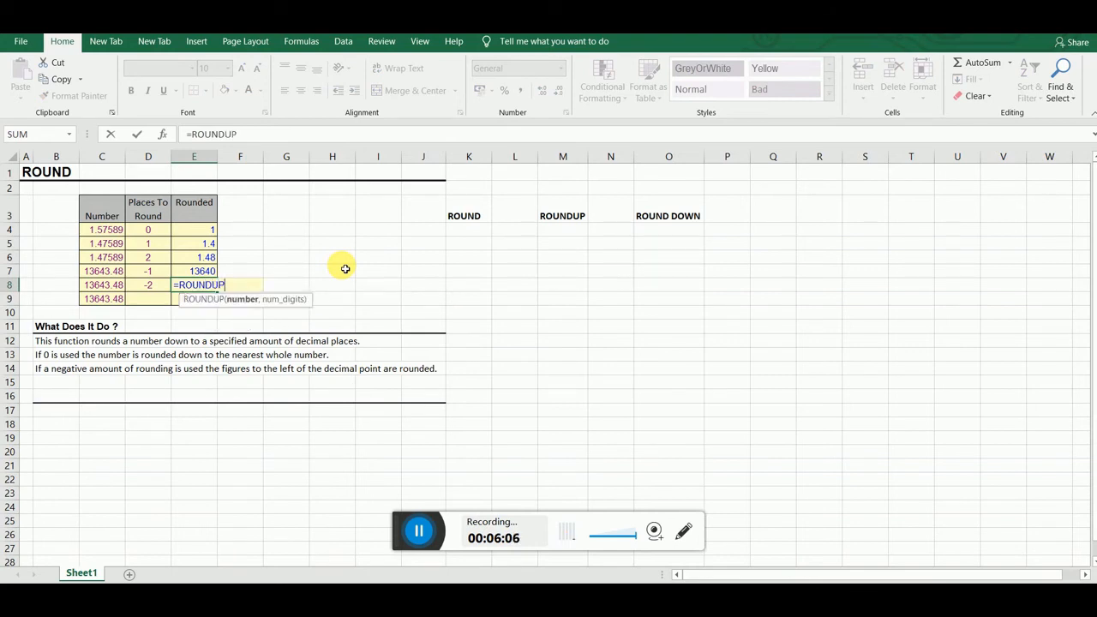
text((()
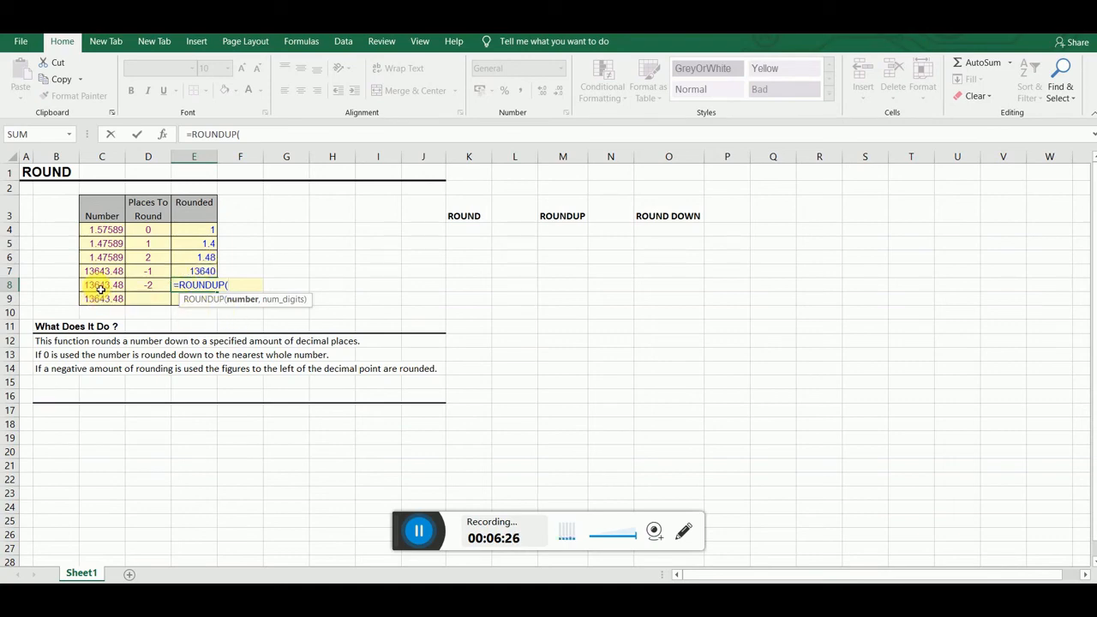
click(101, 289)
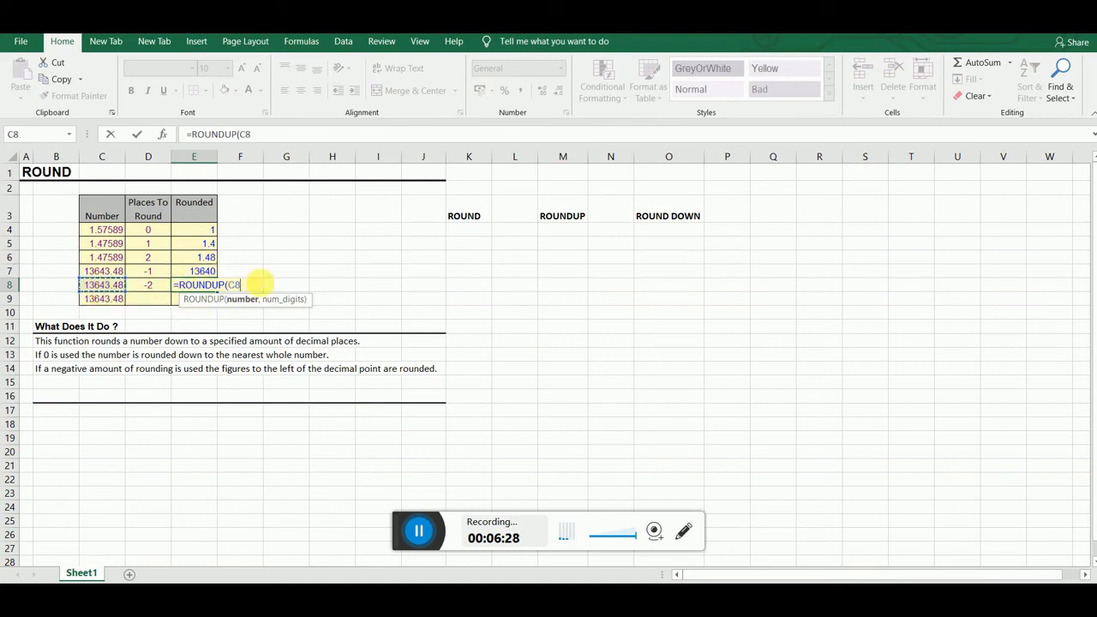
text(,-2)
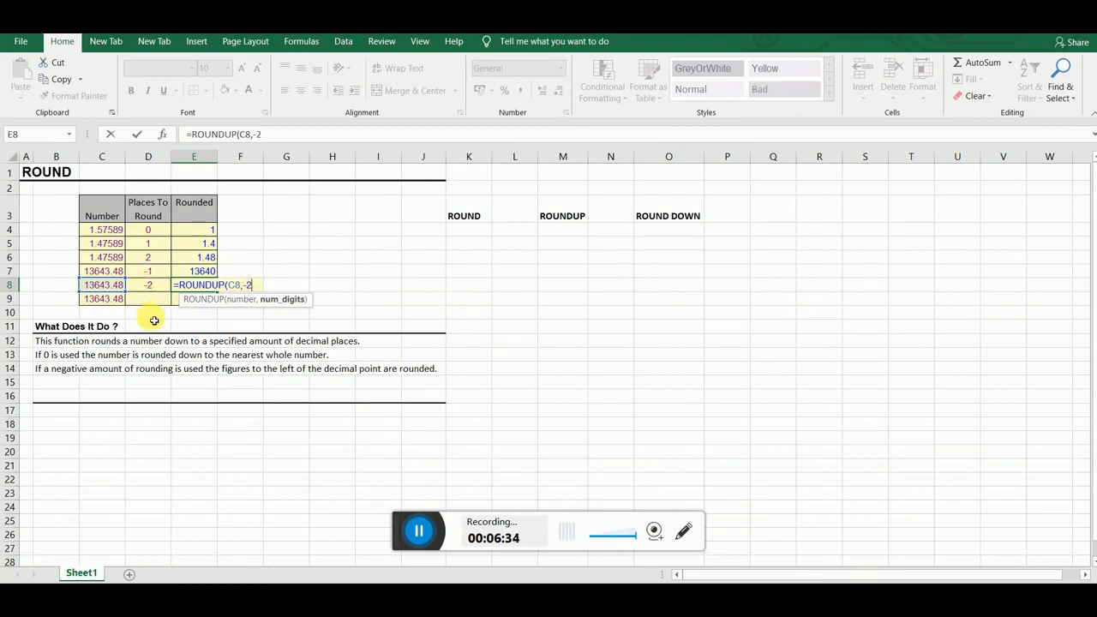
text())
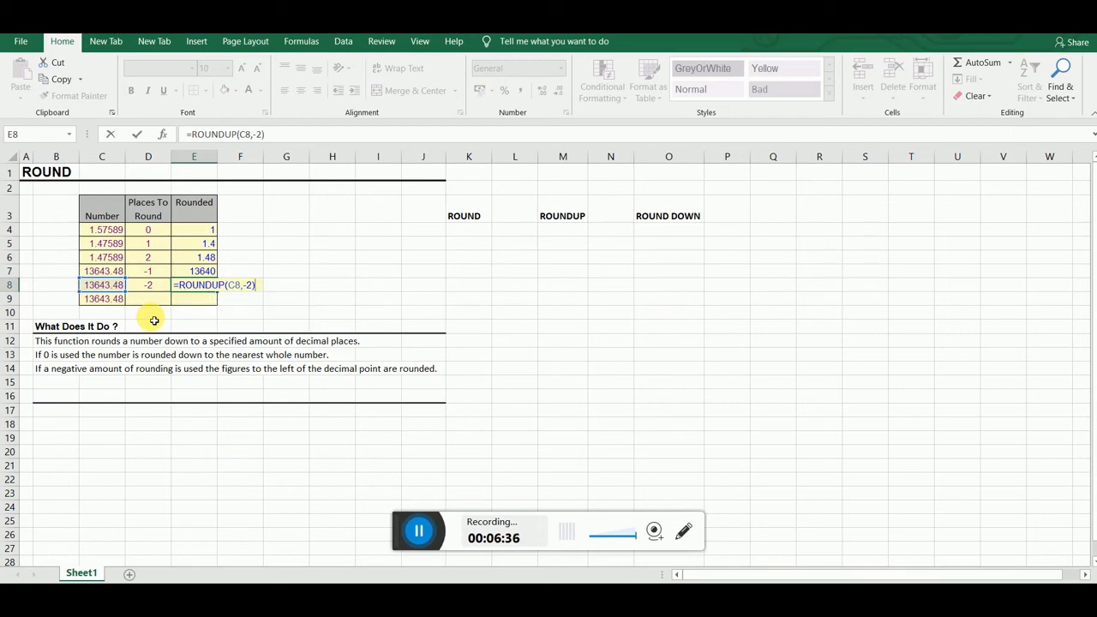
key(Return)
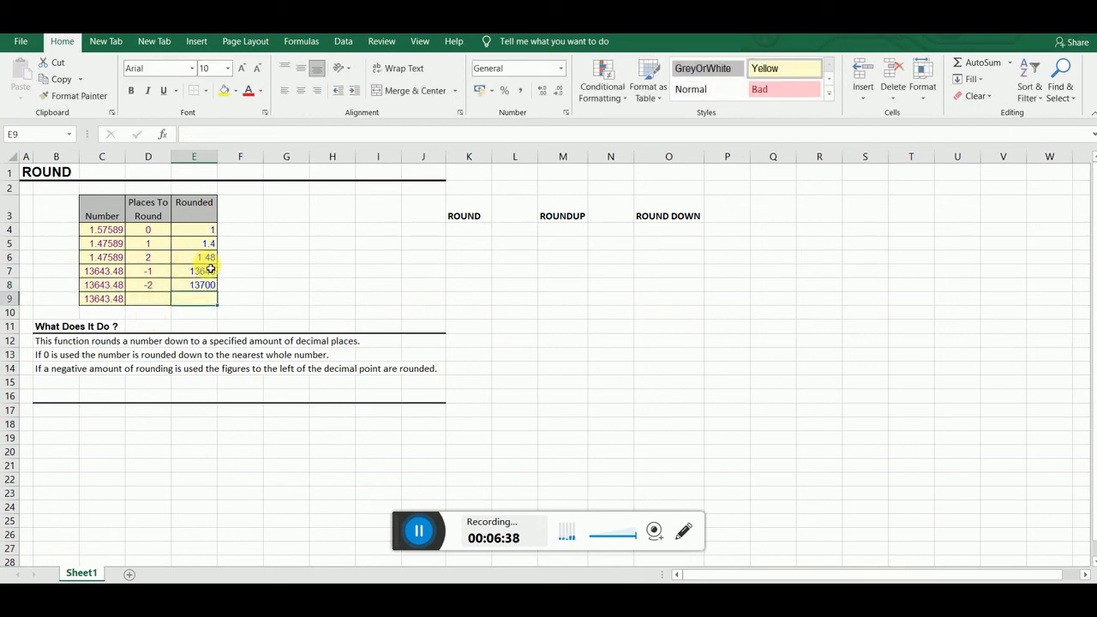
click(211, 287)
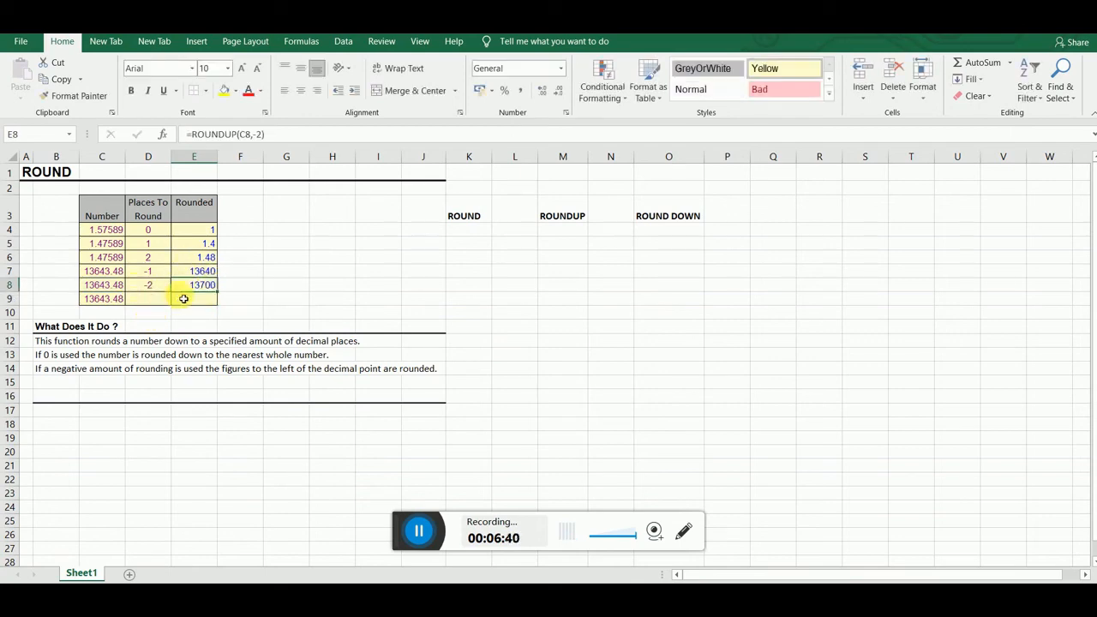
click(150, 287)
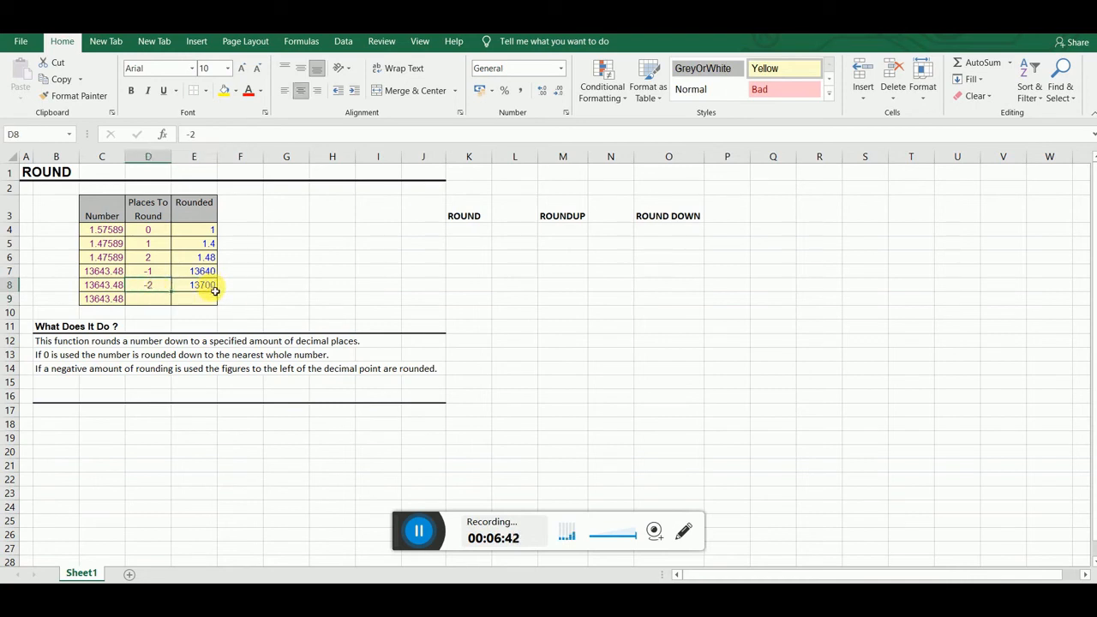
click(153, 274)
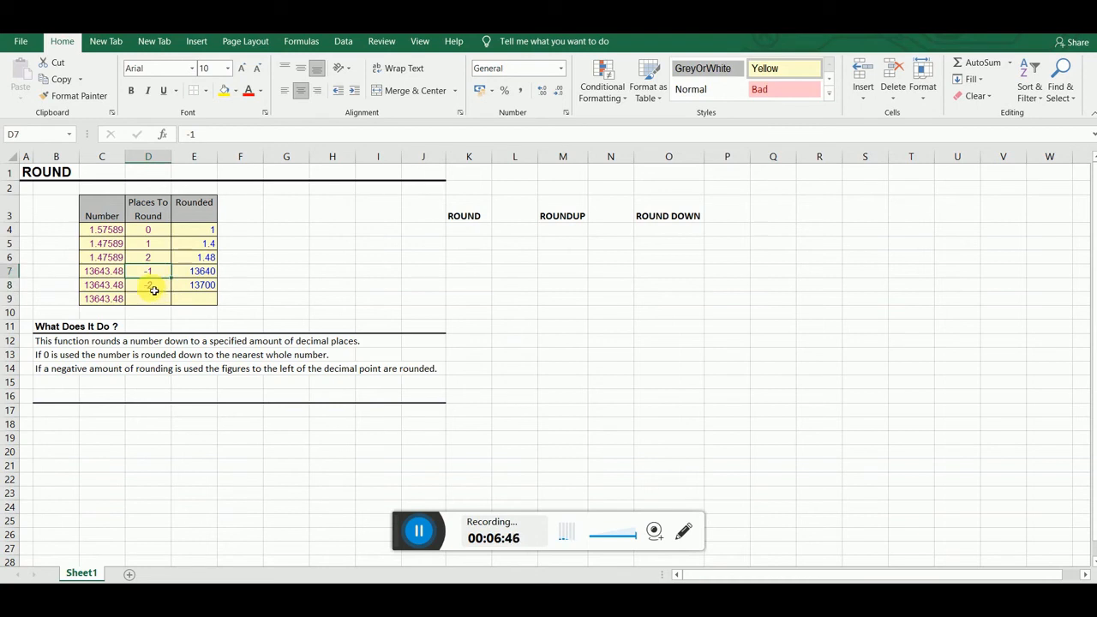
click(148, 286)
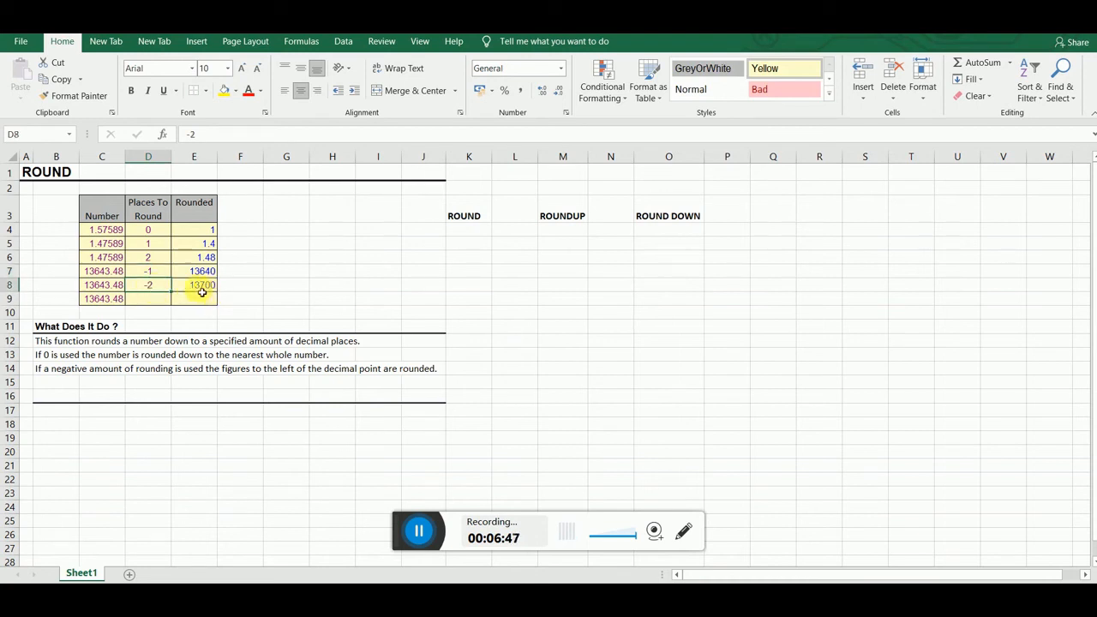
Enter -3 as the places to round for the sixth number, in cell D9.
click(153, 301)
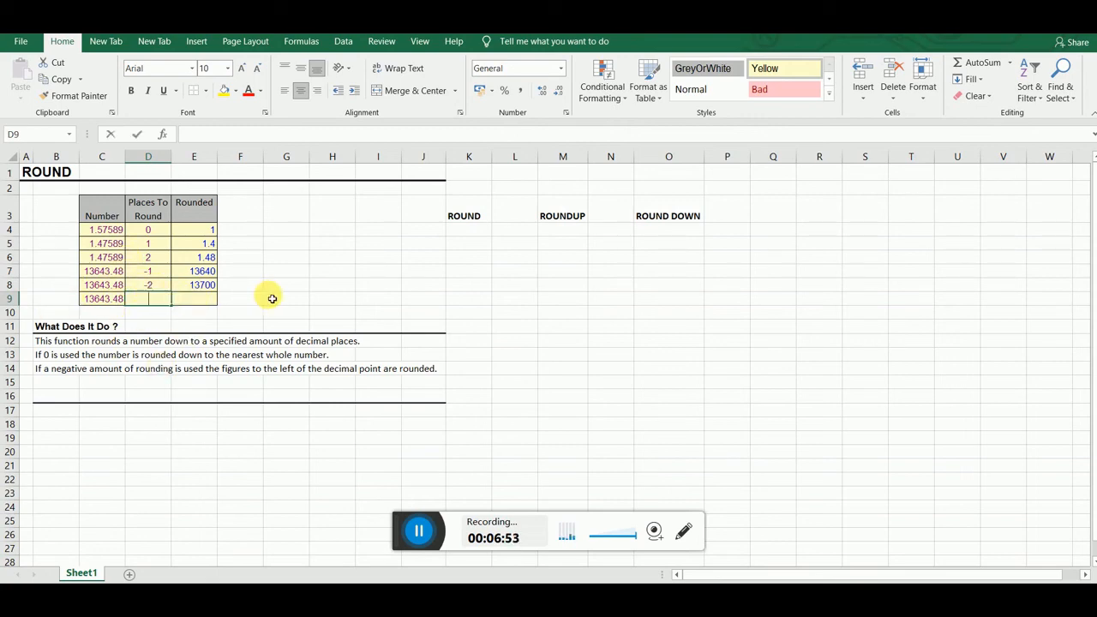
text(-3)
key(Tab)
Enter the formula =ROUND(C9,D9) in cell E9.
text(=)
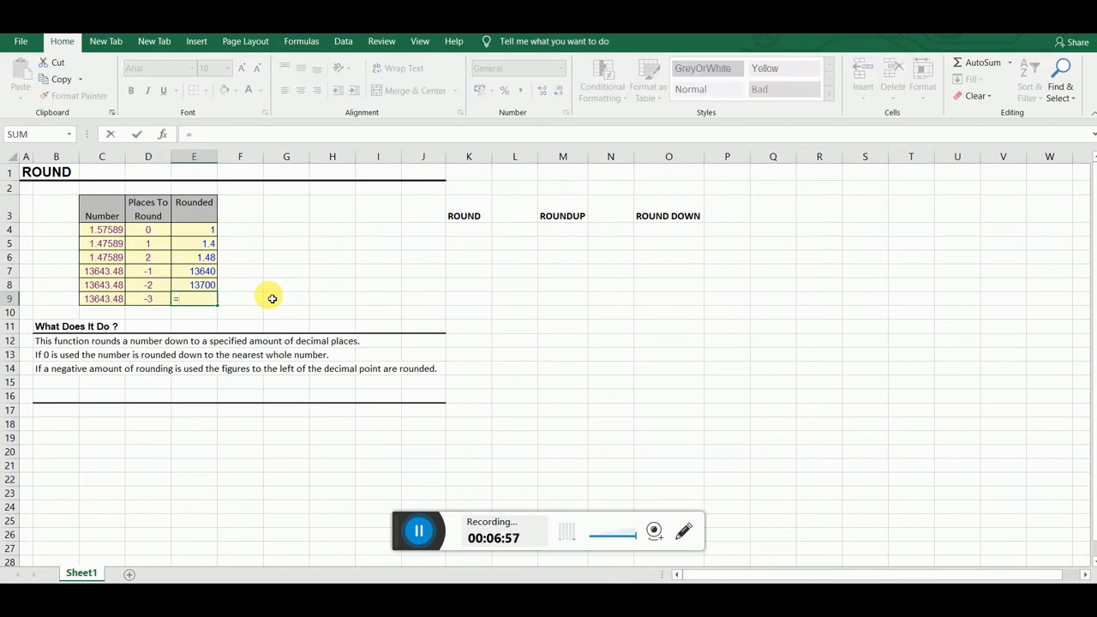
text(ROUND)
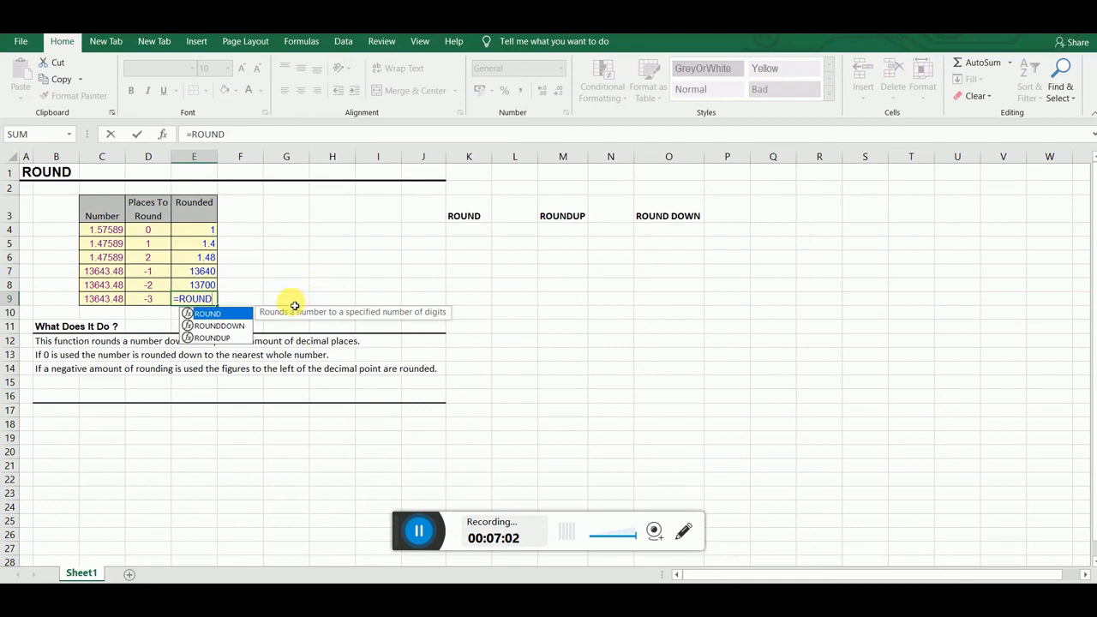
text(()
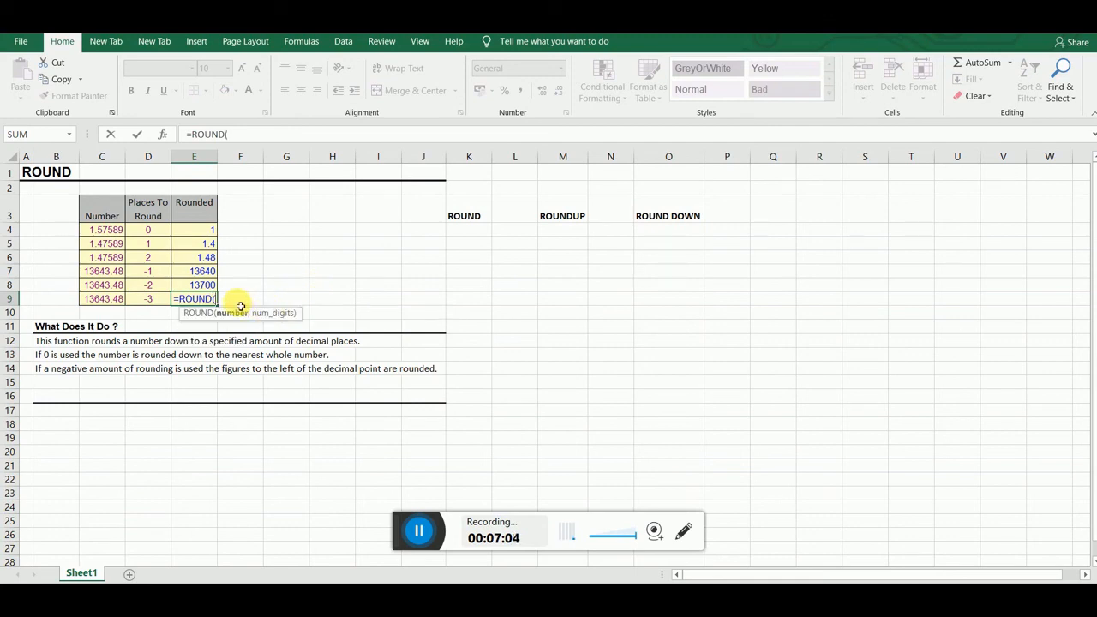
click(98, 300)
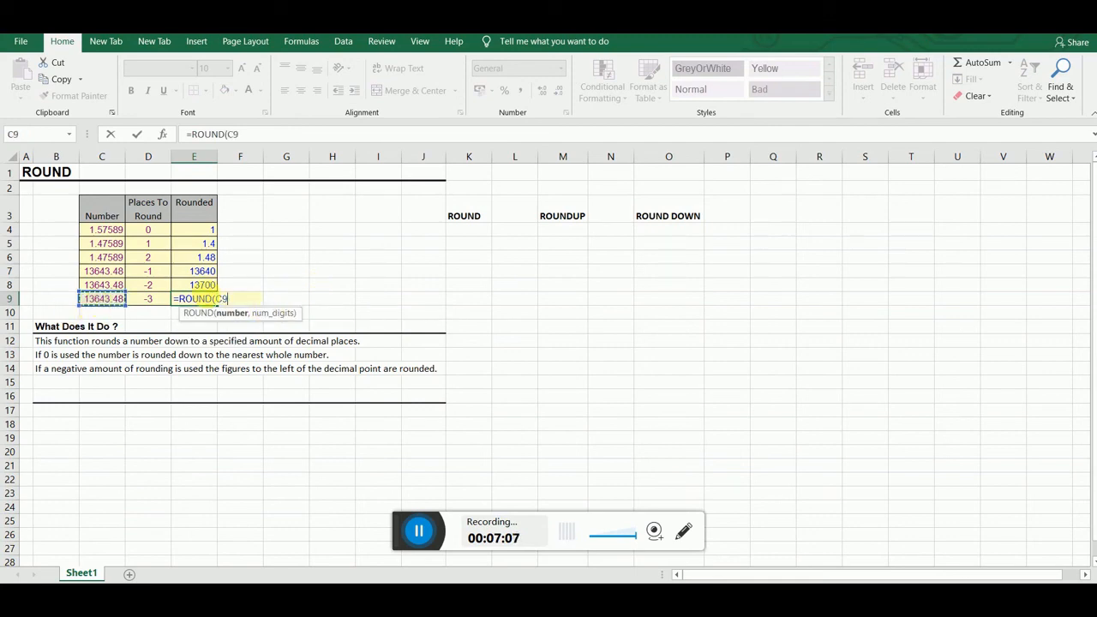
text(,)
click(146, 299)
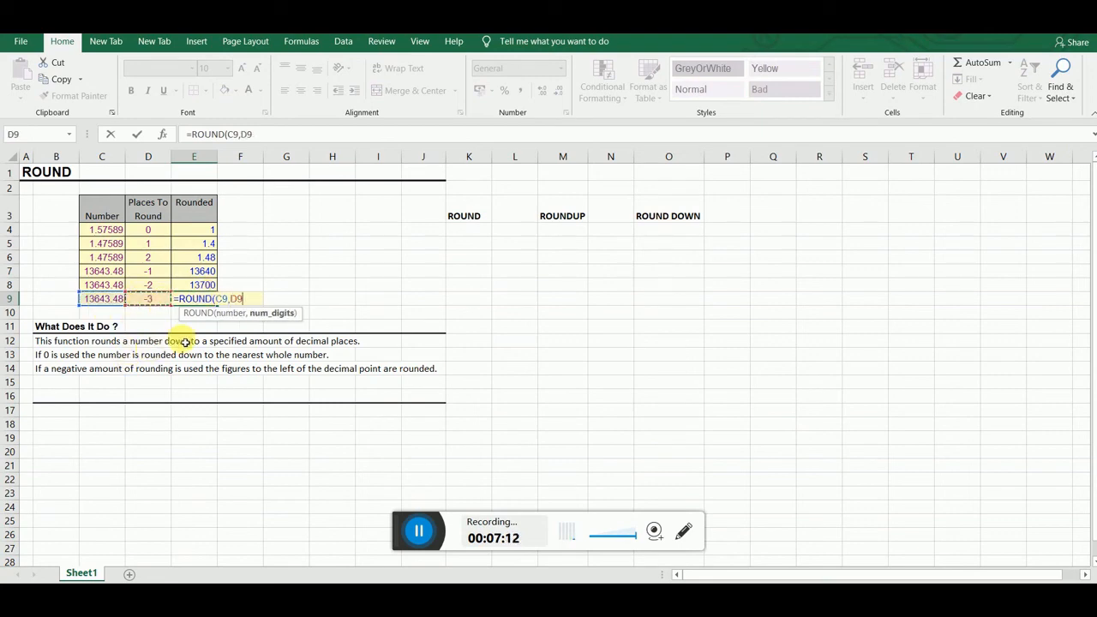
text())
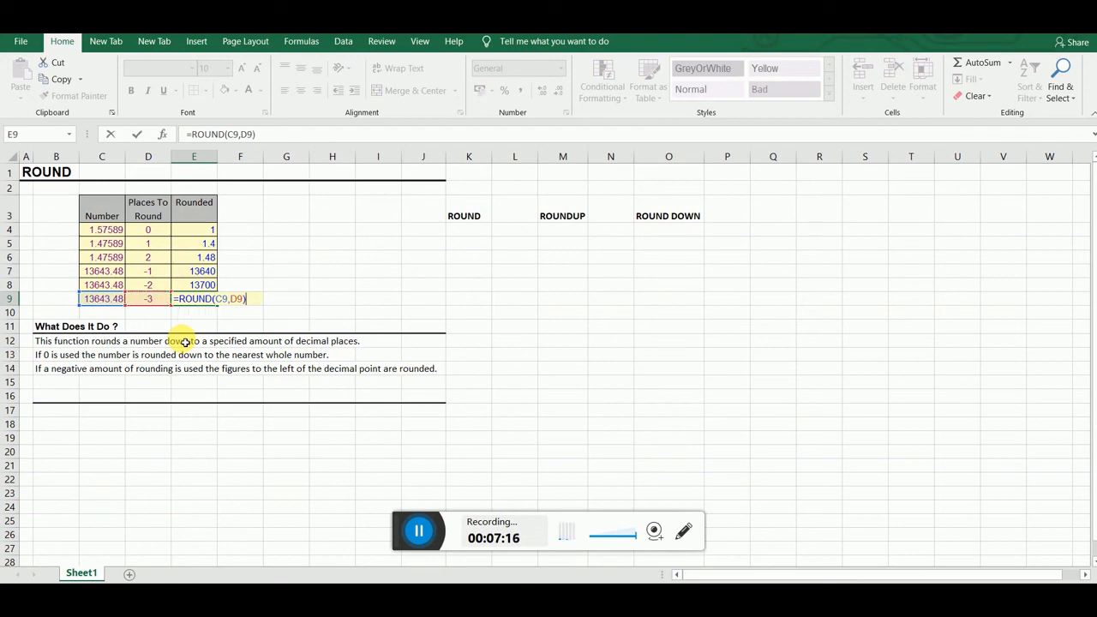
key(Return)
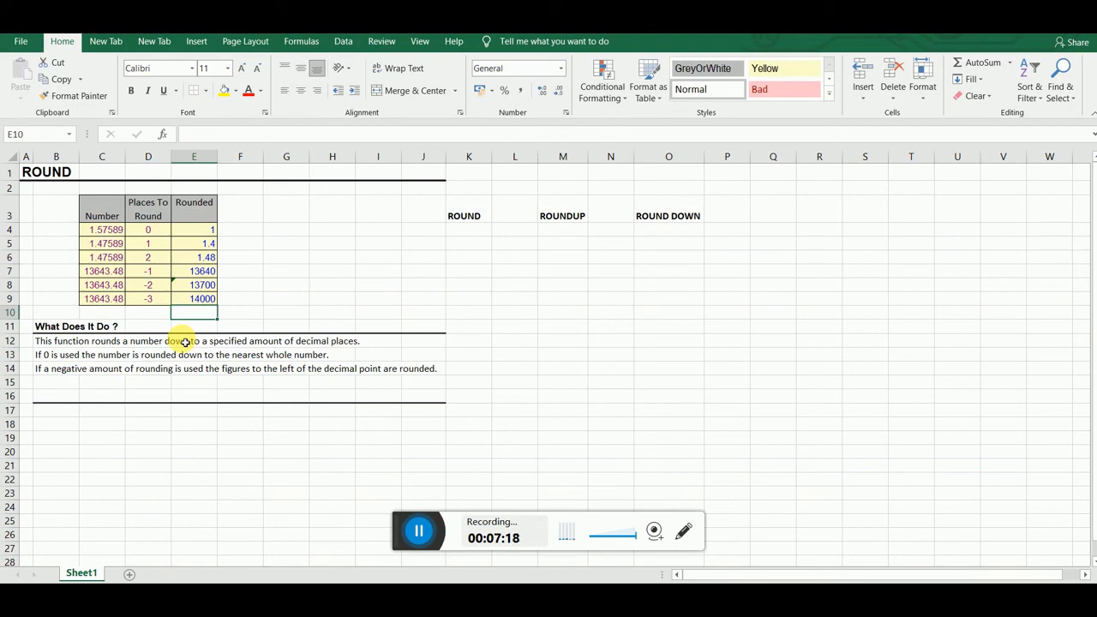
Change the function in cell E9 to ROUNDDOWN so the formula reads =ROUNDDOWN(C9,D9), and reselect the cell.
key(Up)
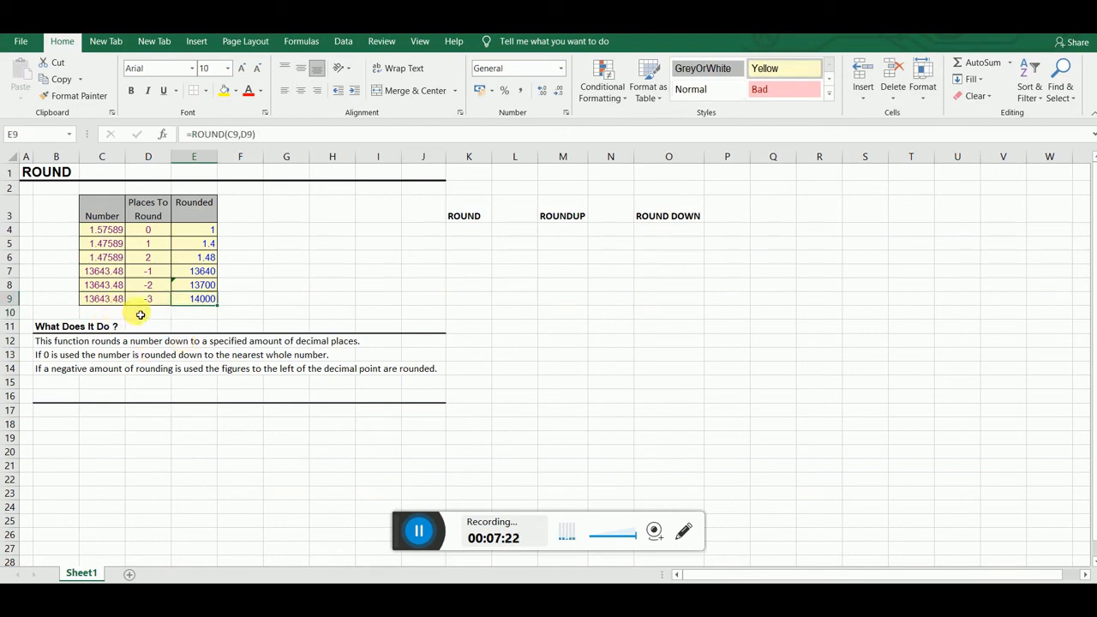
click(227, 135)
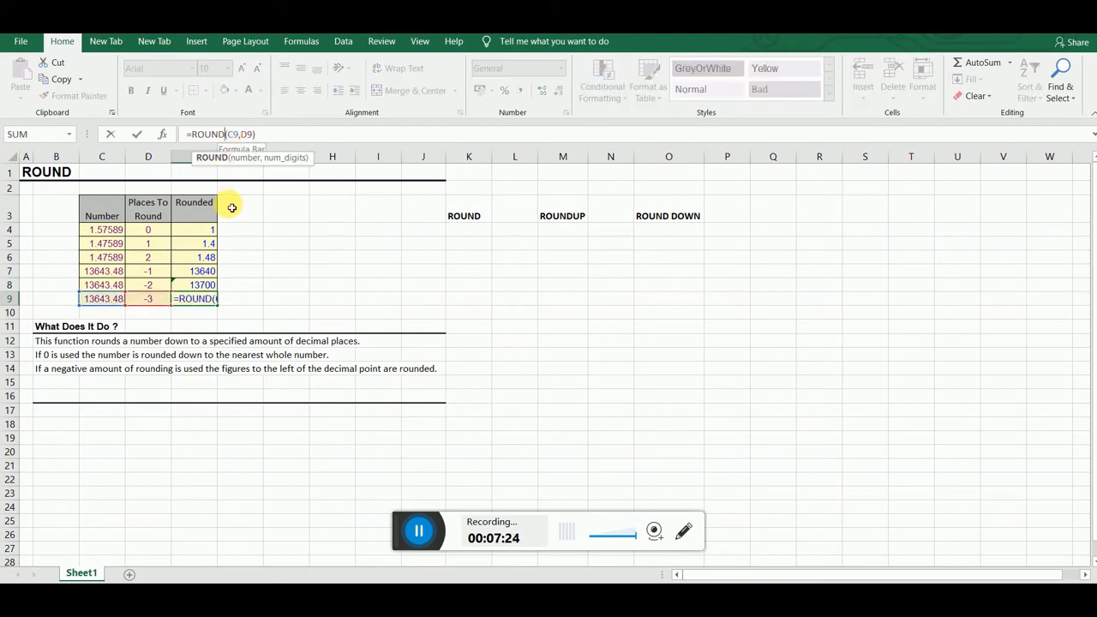
text(DOWN)
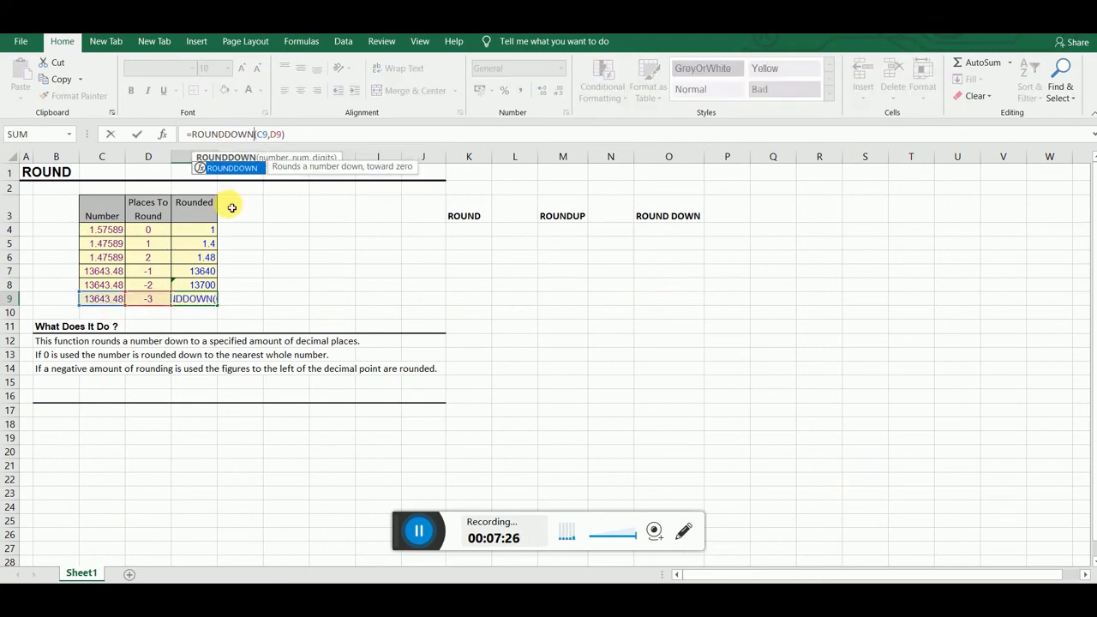
key(Return)
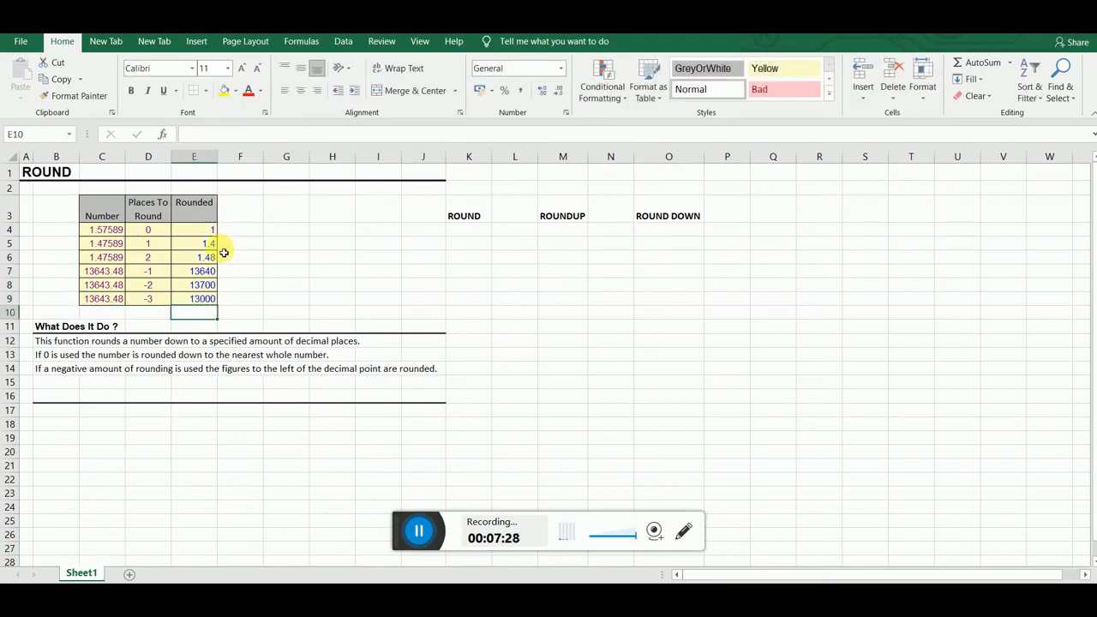
key(Up)
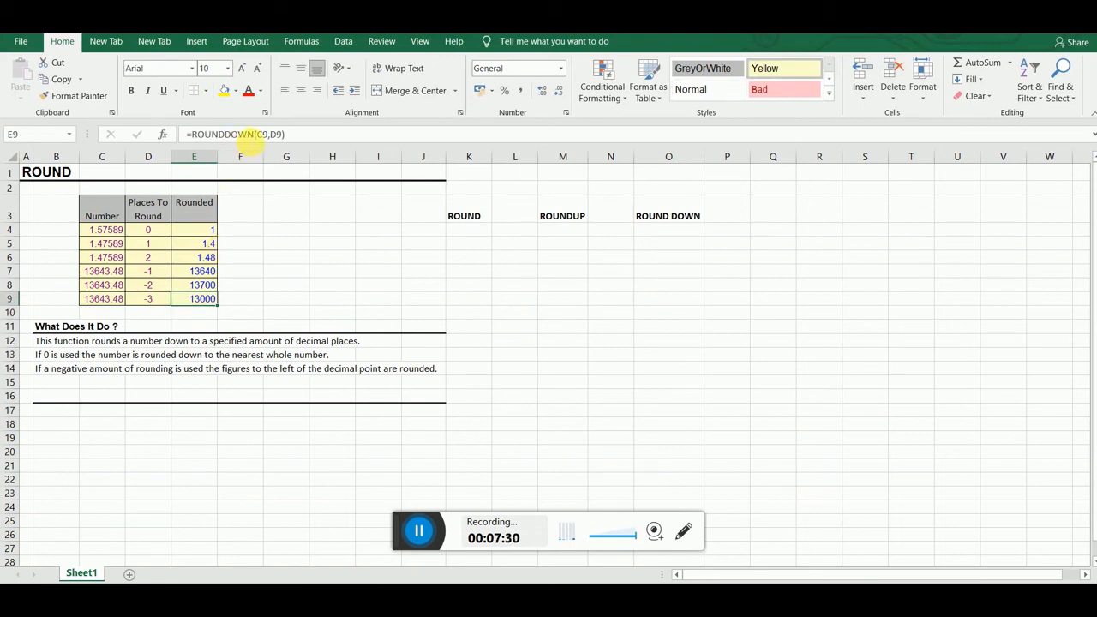